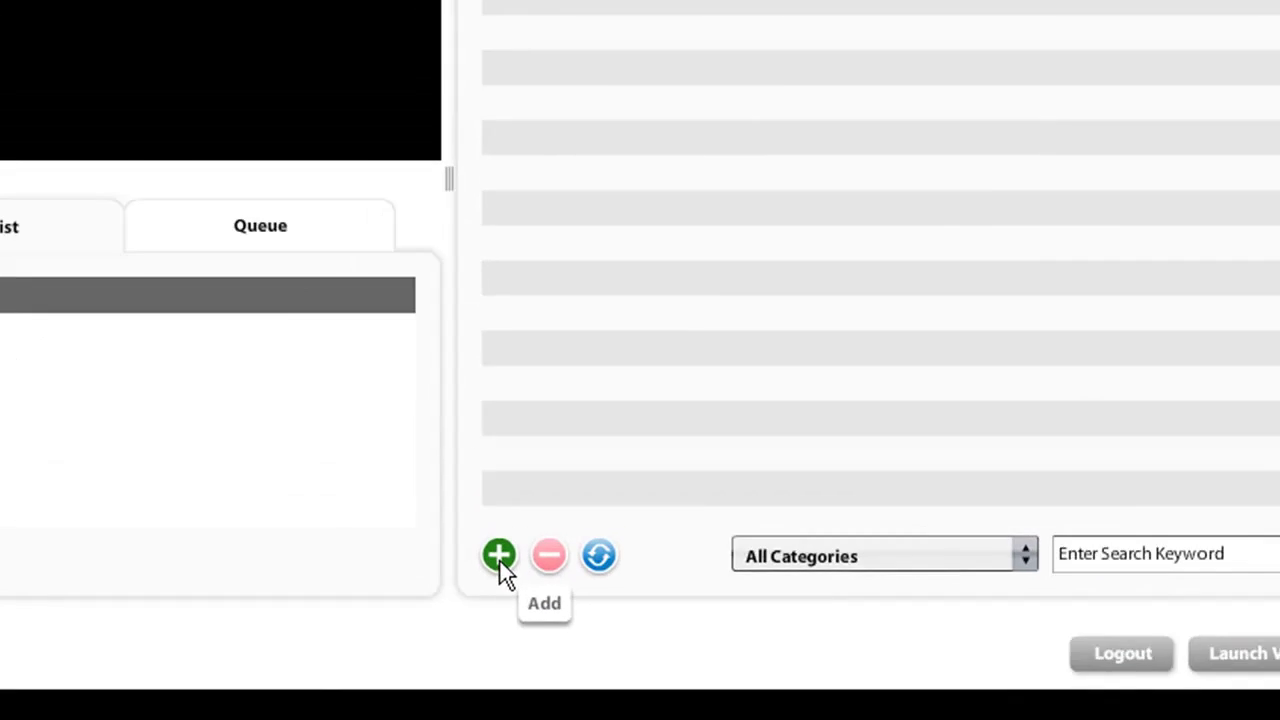
Open the Add Media window to add new video/audio media
click(523, 611)
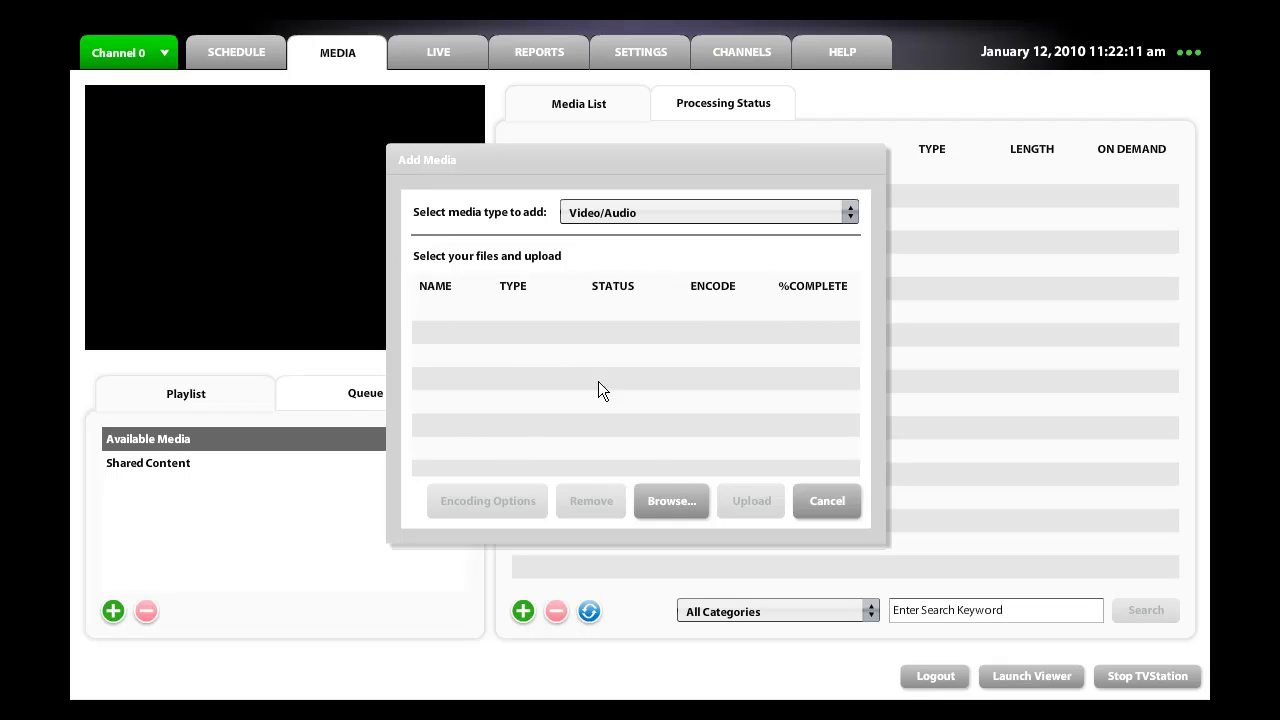
Pick badDay.flv from the Test Movies folder as the file to upload
click(664, 497)
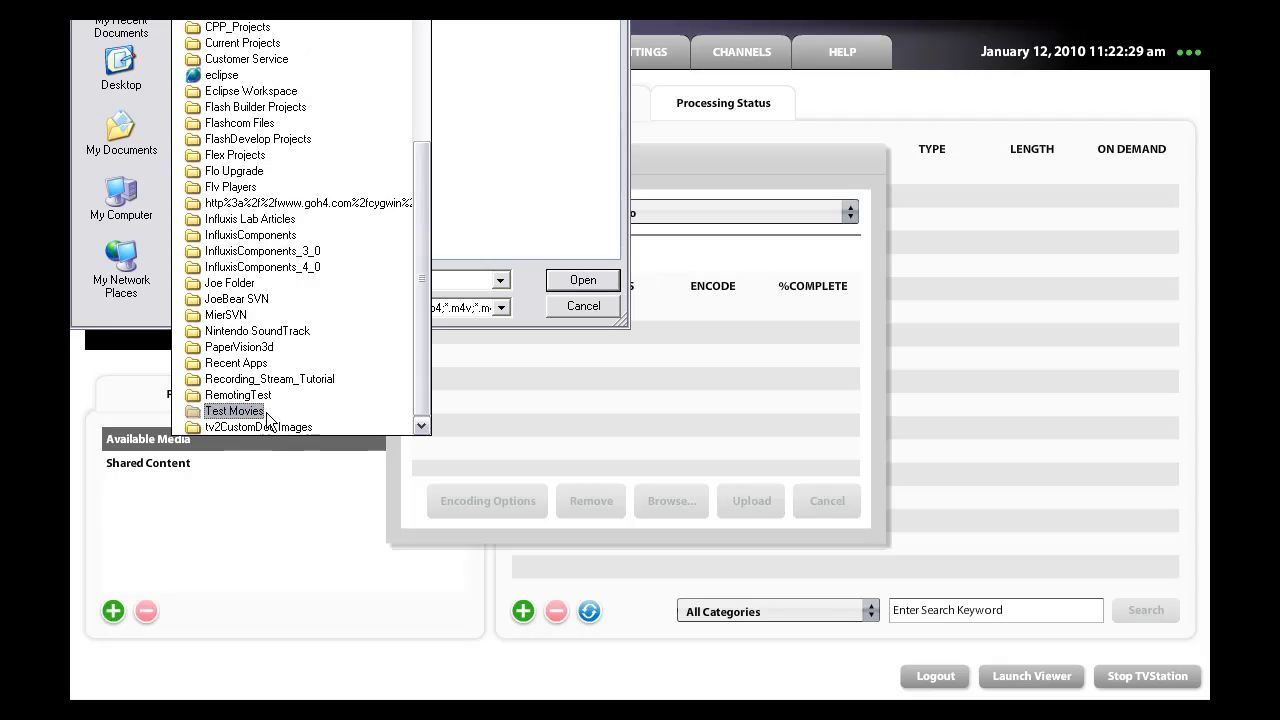
click(265, 413)
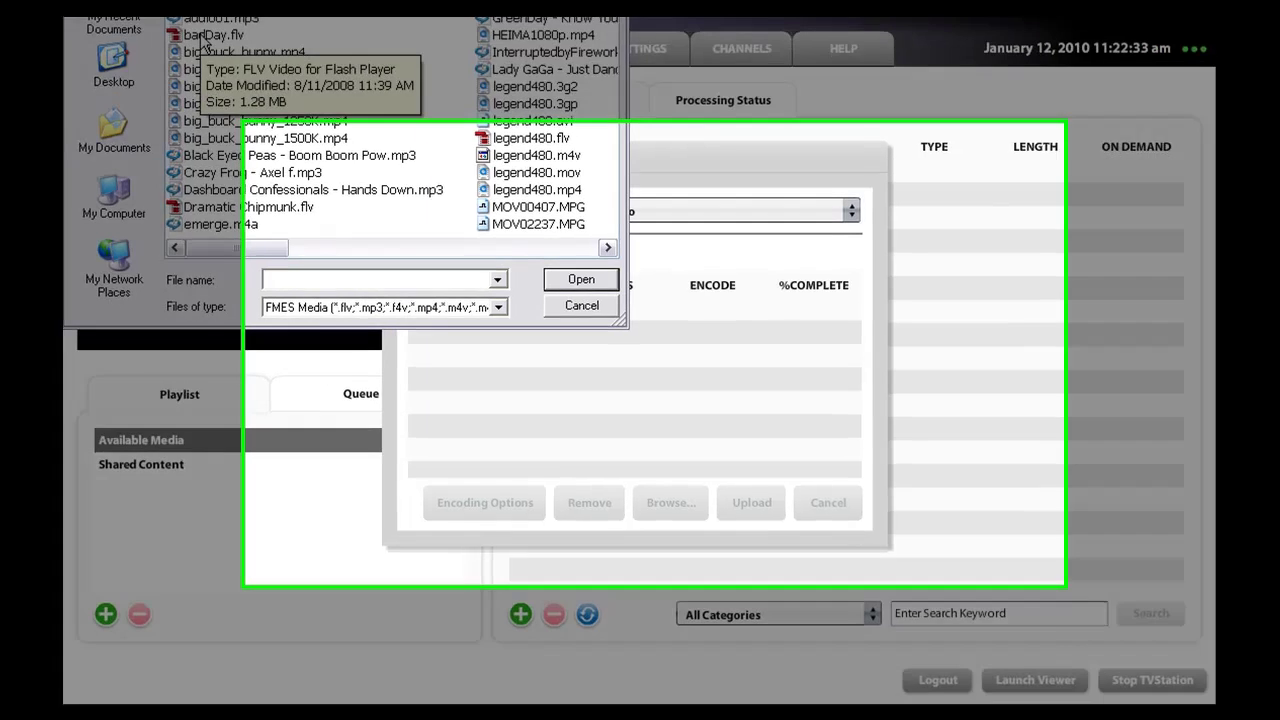
double_click(210, 39)
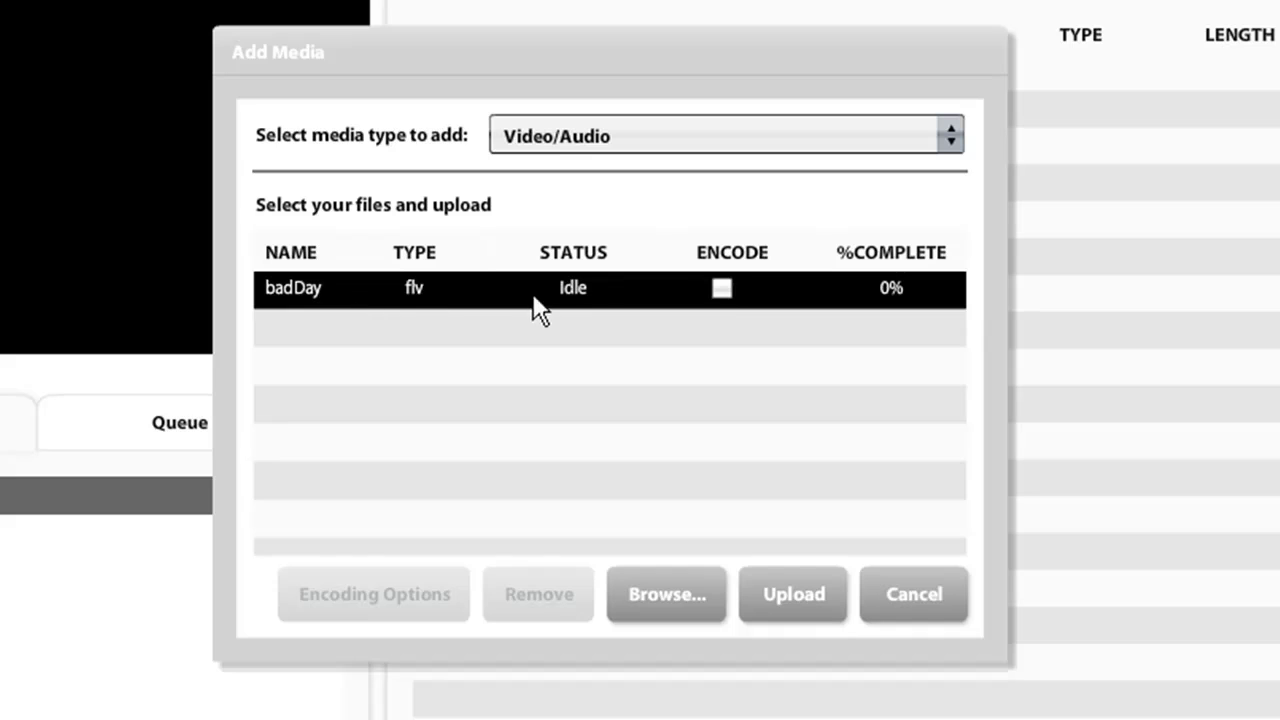
Set badDay to encode at 256, 384 and 512 Kbps and upload it
click(722, 290)
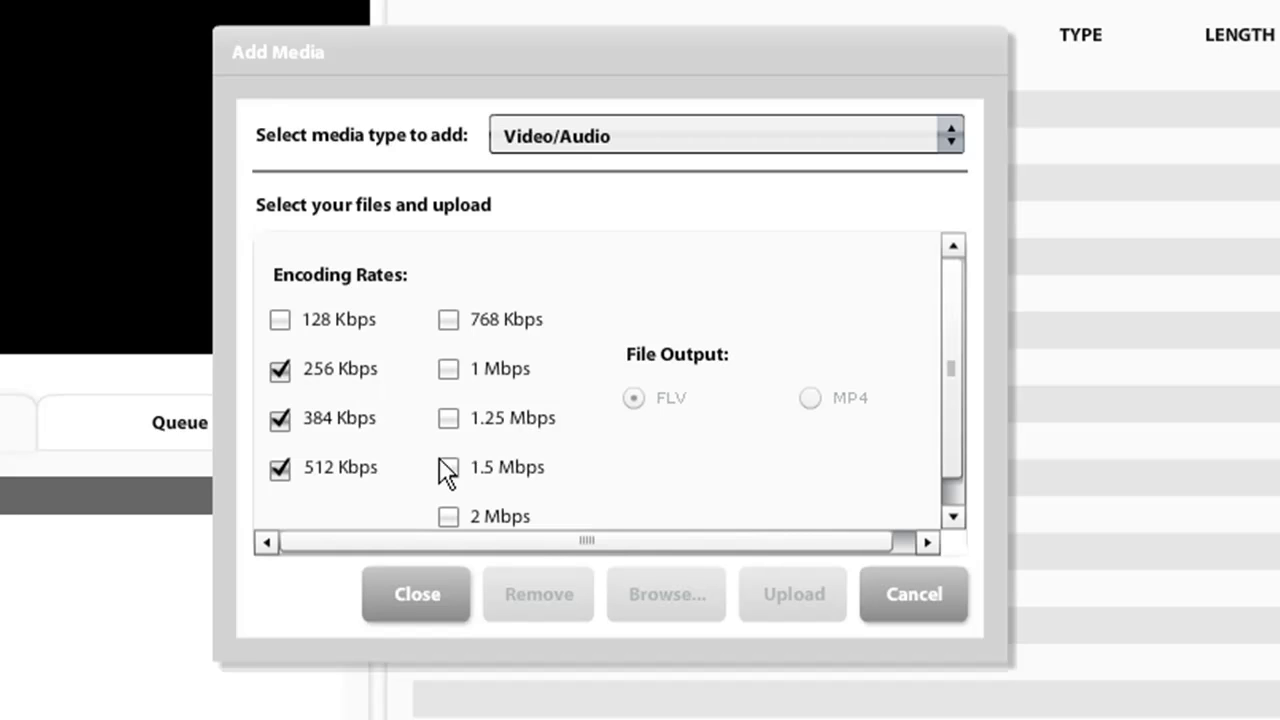
click(432, 597)
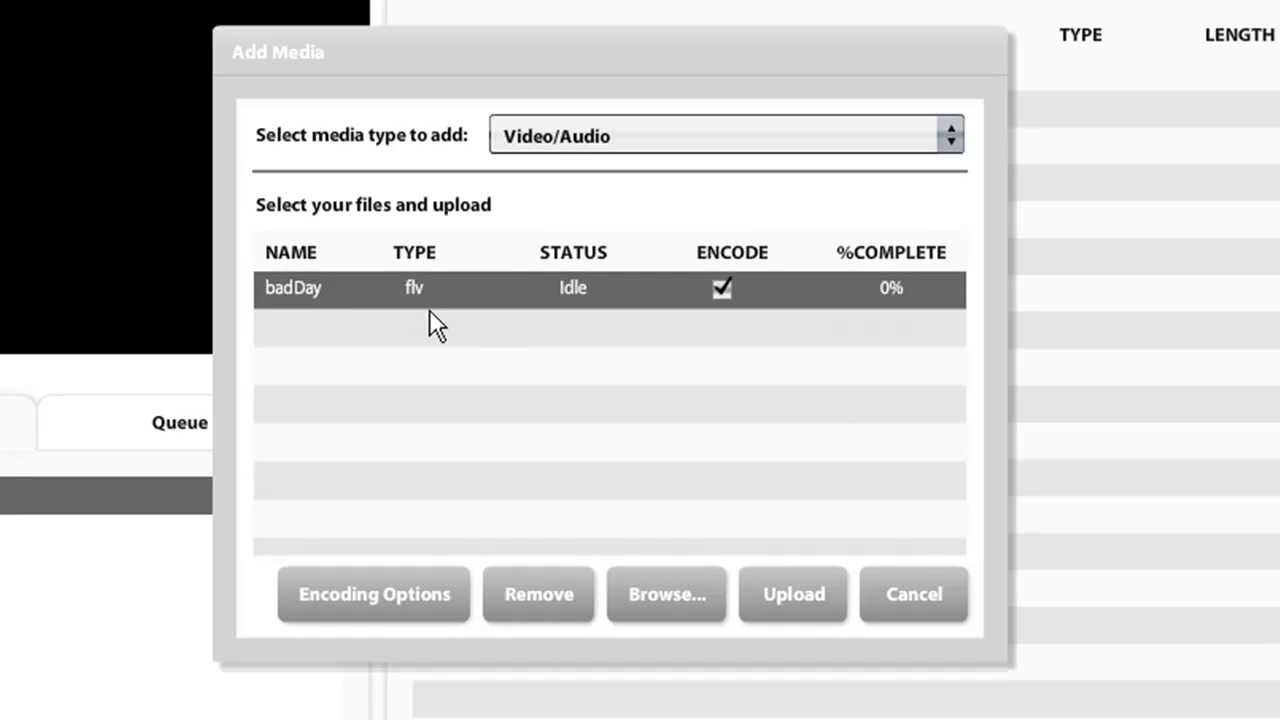
click(333, 292)
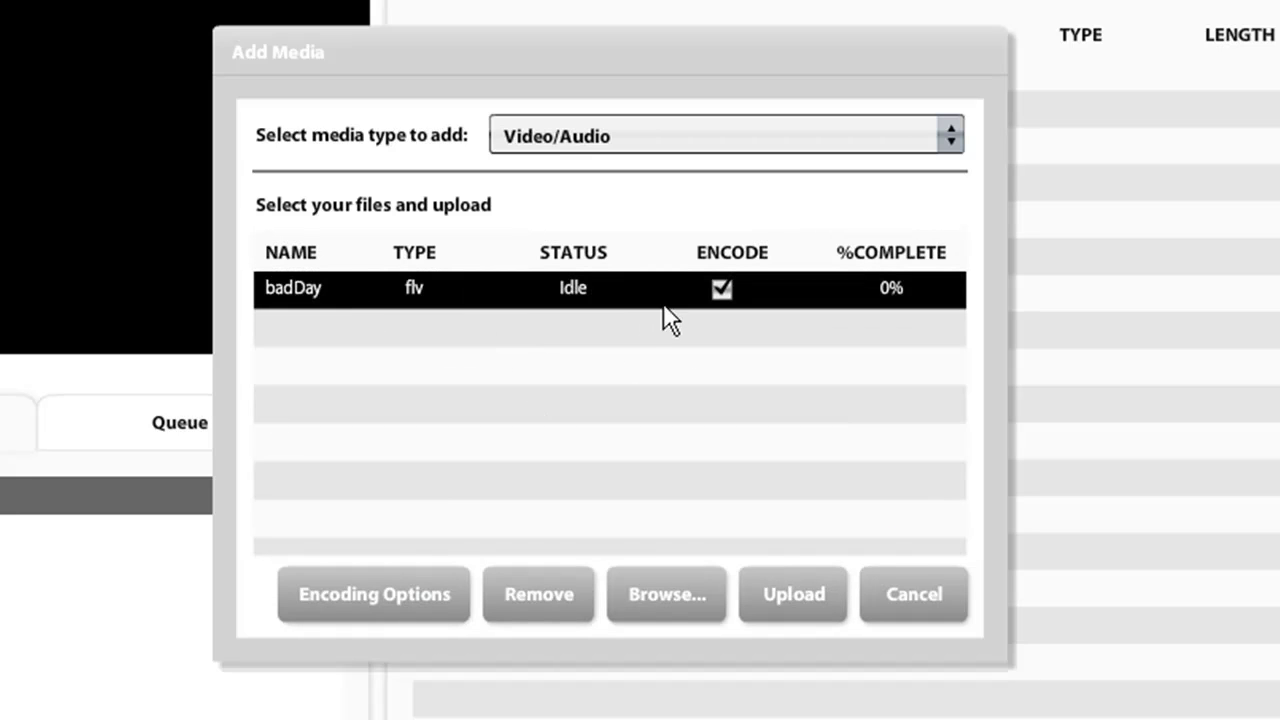
click(789, 592)
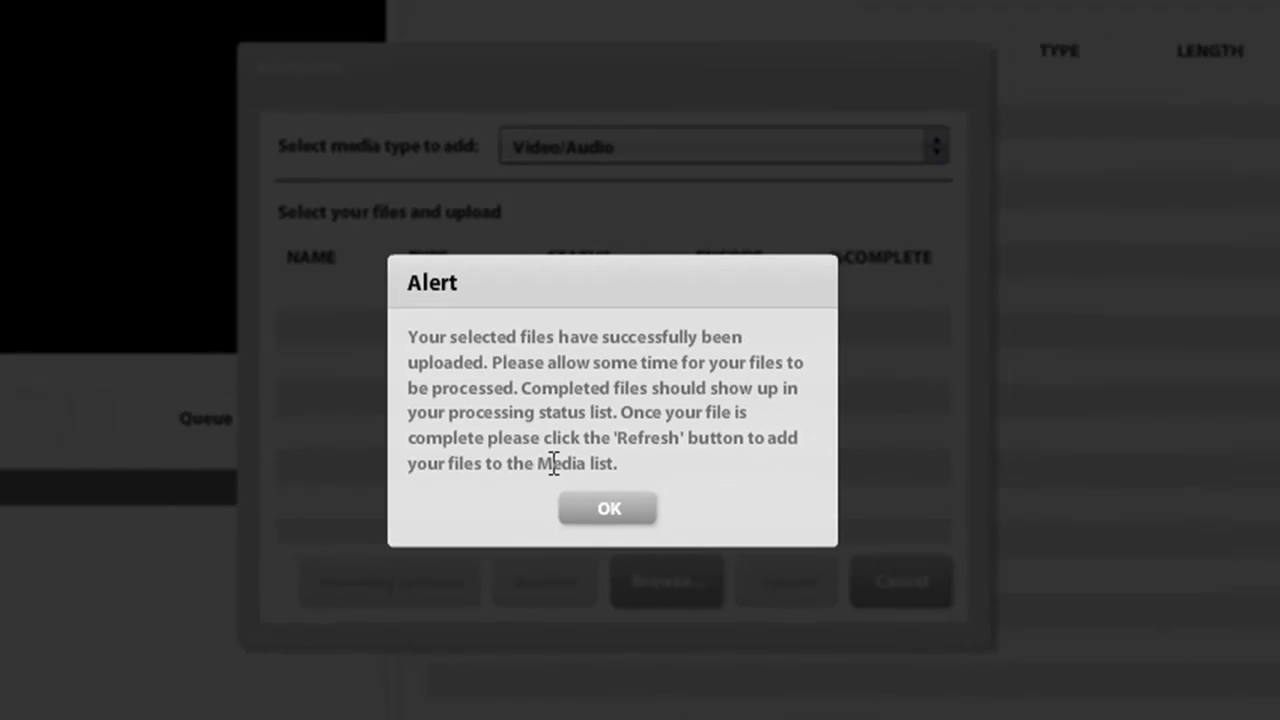
Dismiss the upload success alert once badDay finishes uploading
click(630, 452)
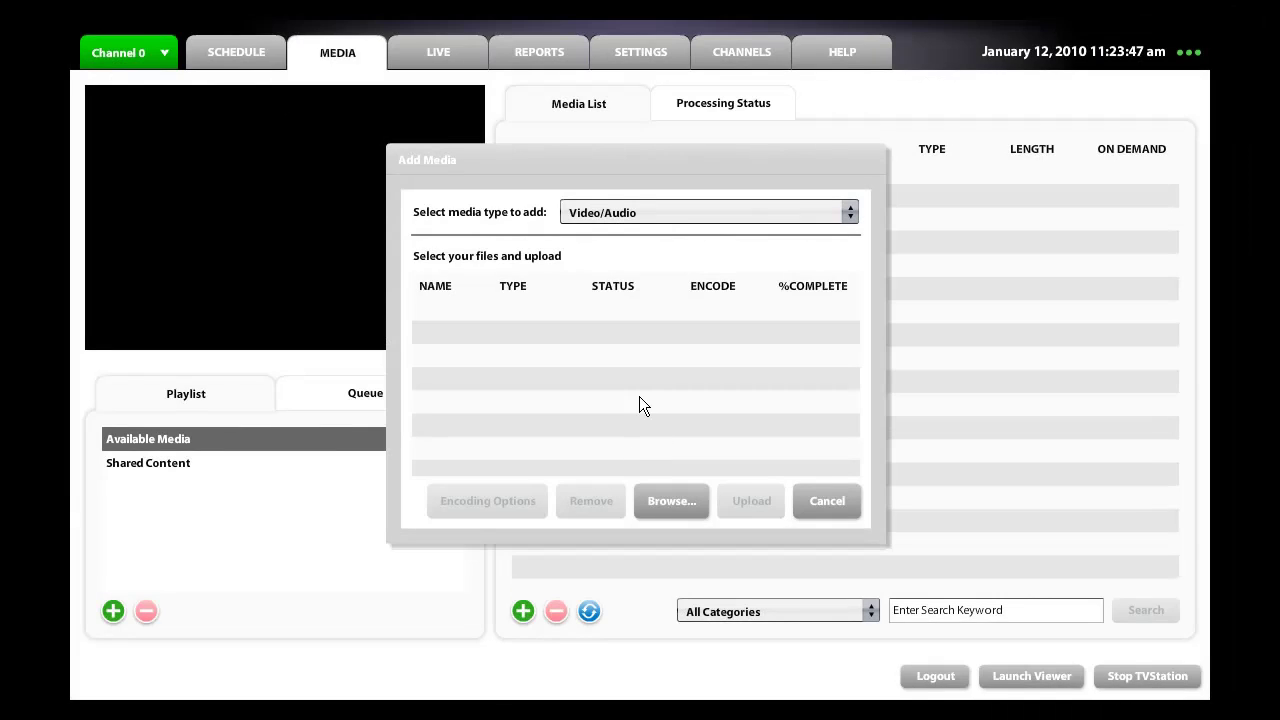
Close Add Media, confirm the three badDay encodes are processing, and return to Media List
click(819, 497)
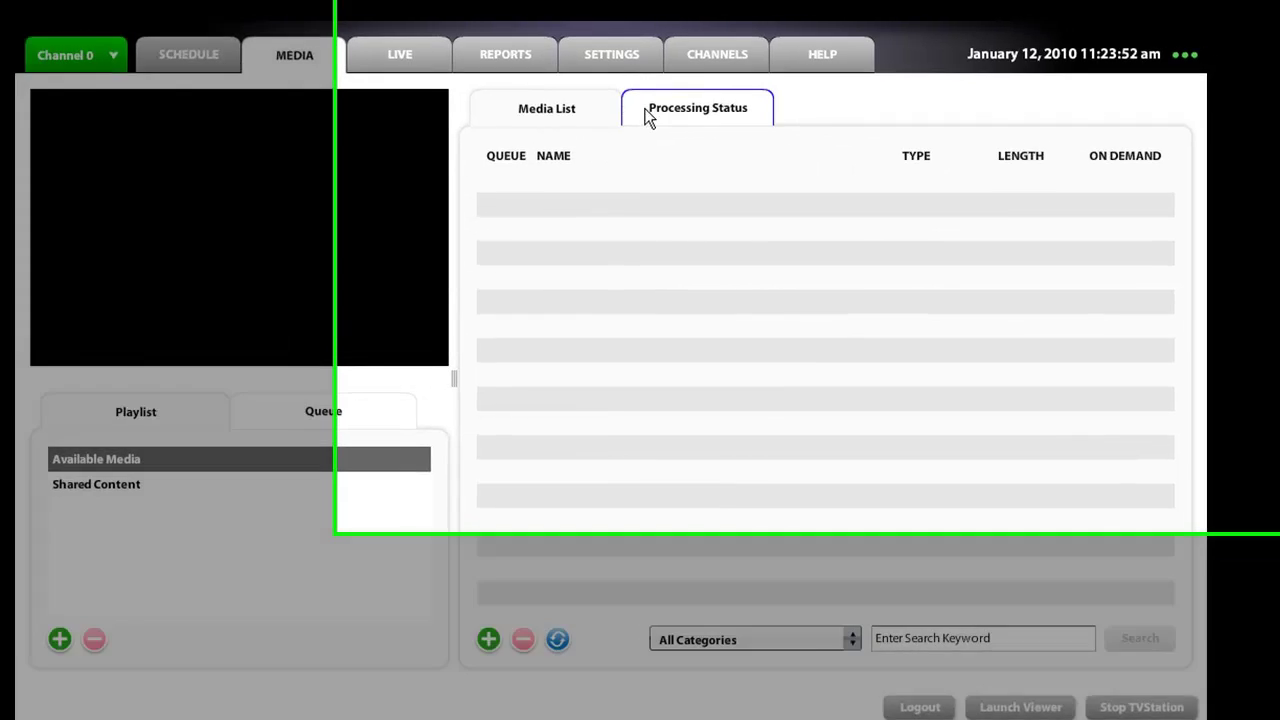
click(696, 103)
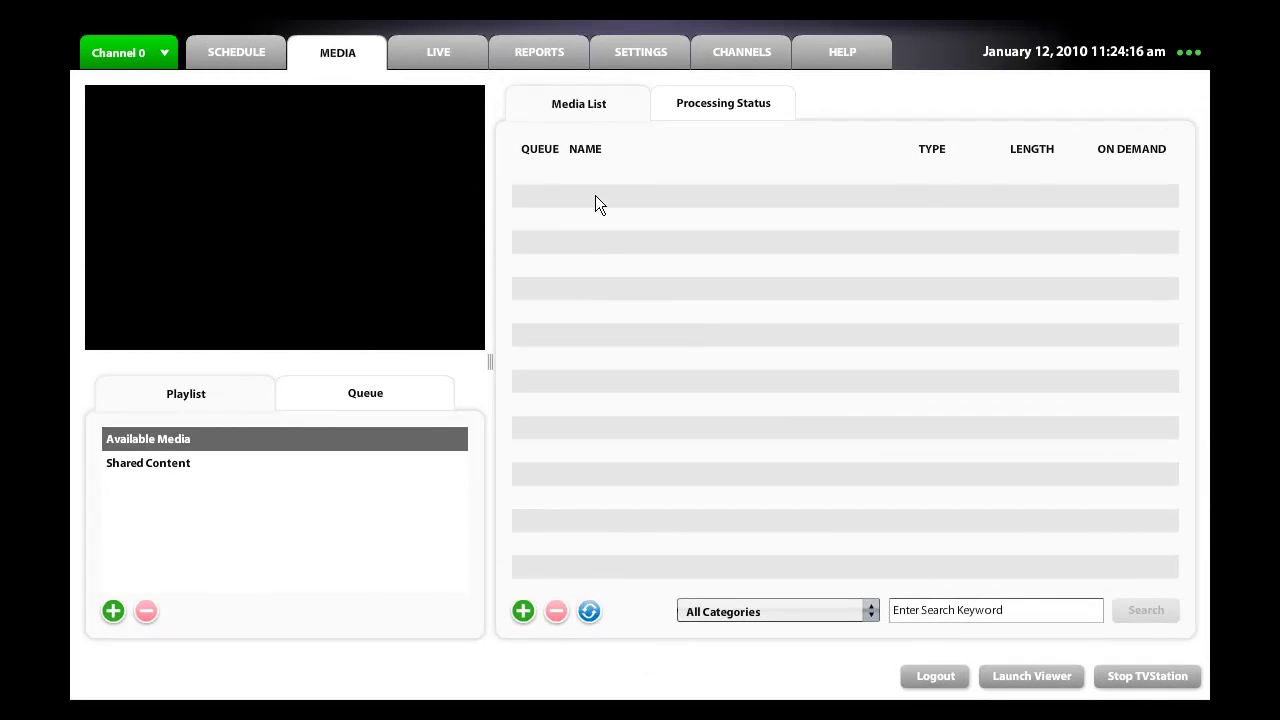
click(723, 104)
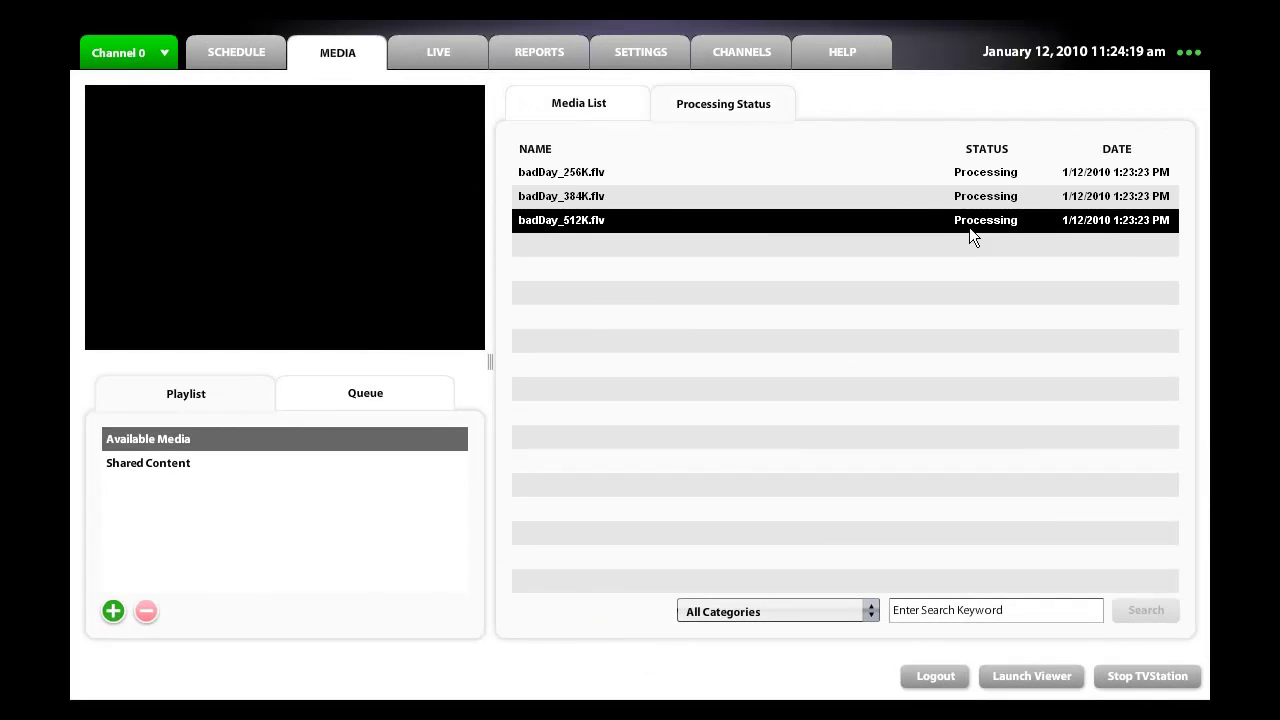
click(571, 105)
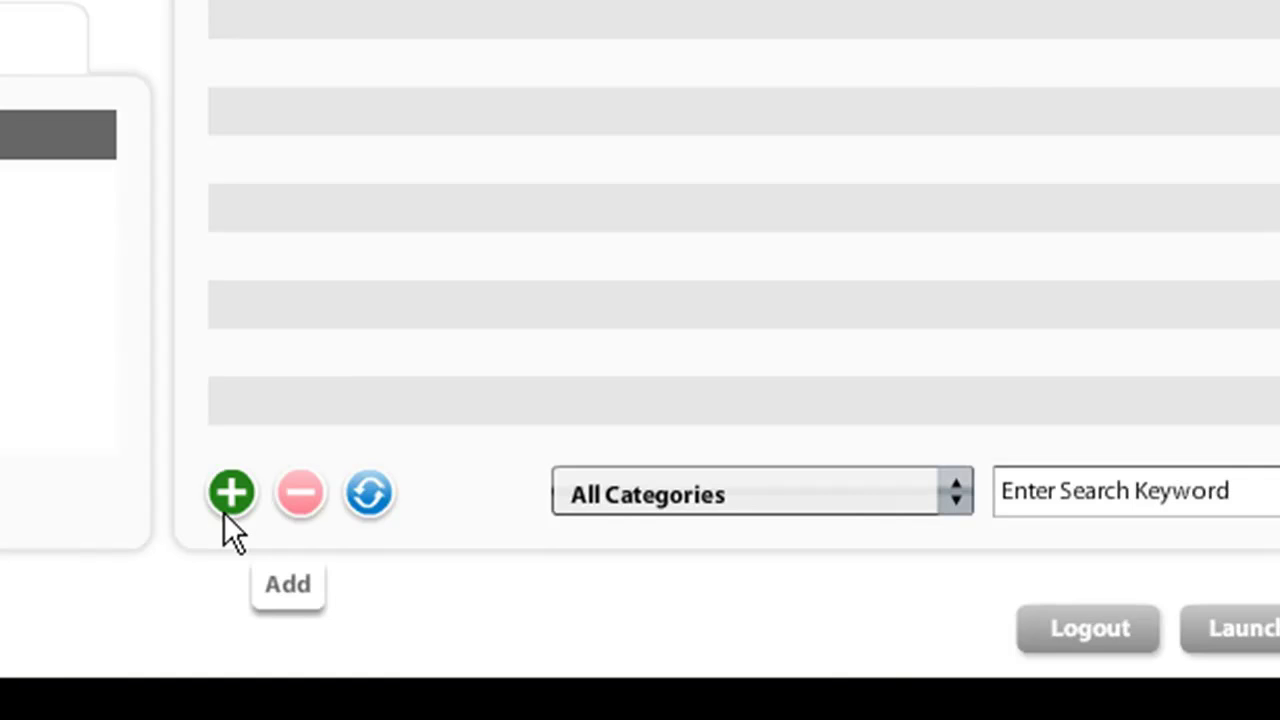
click(224, 512)
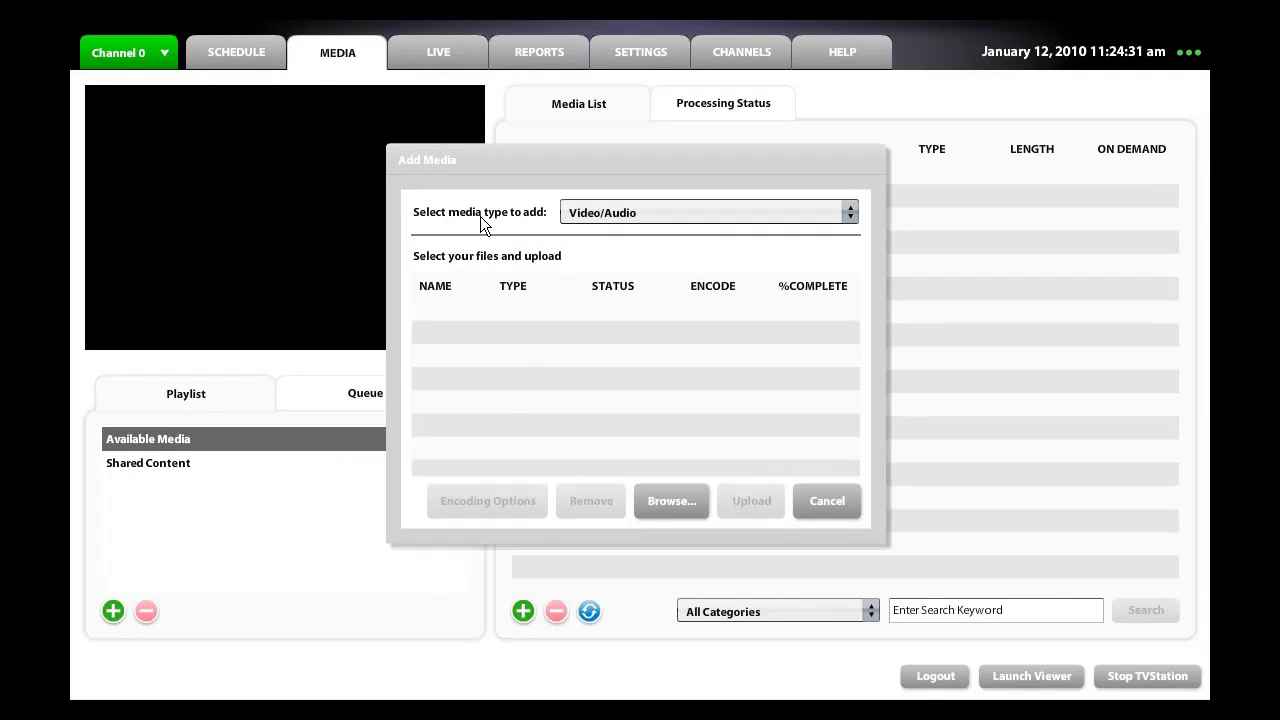
click(620, 212)
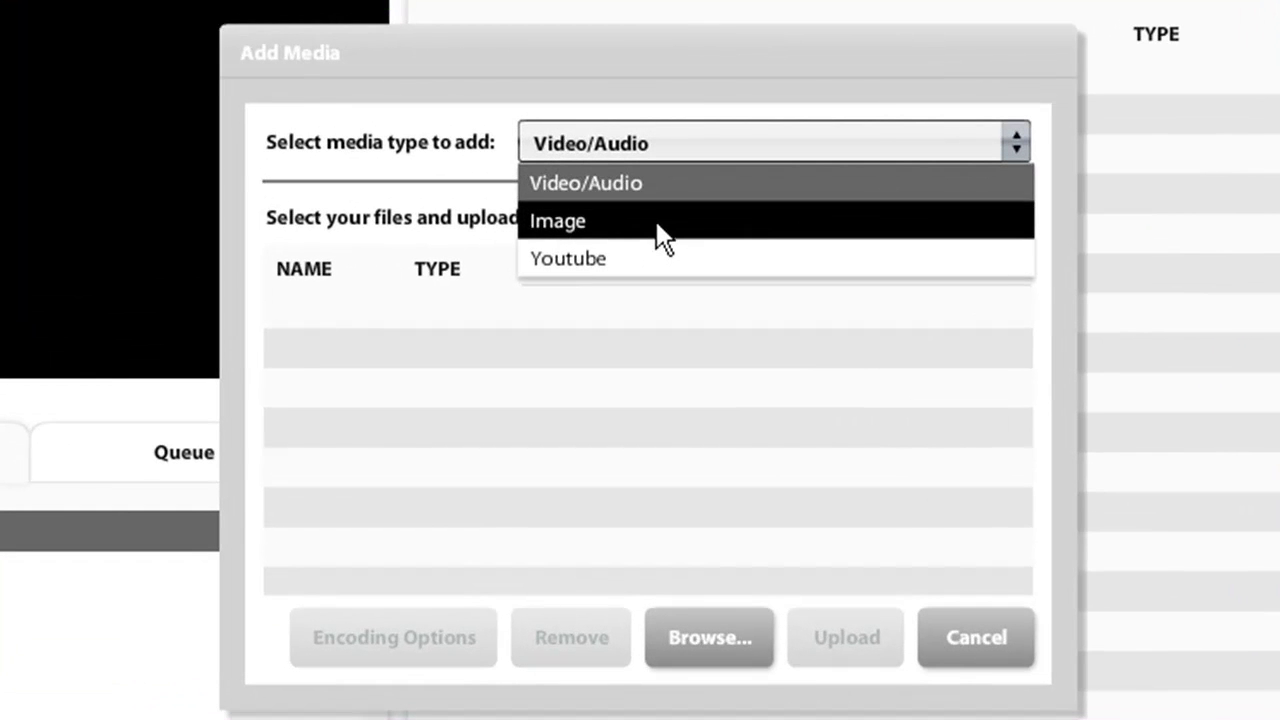
click(663, 232)
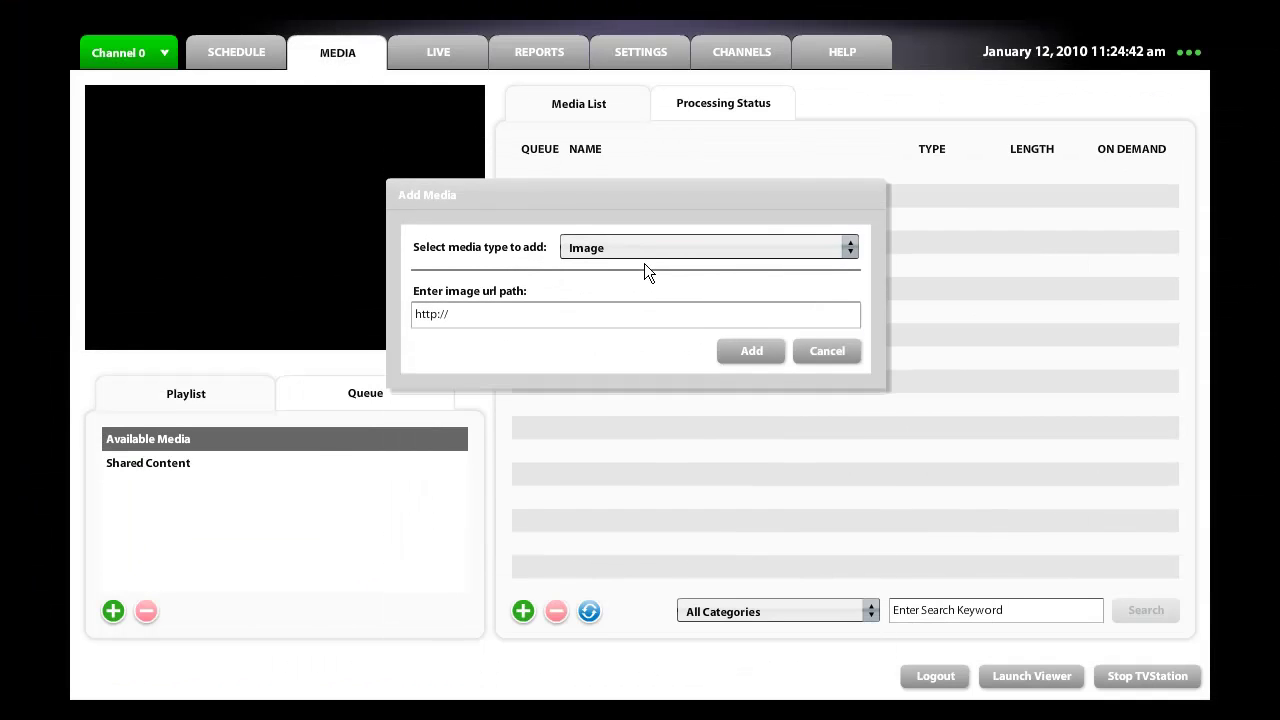
click(566, 400)
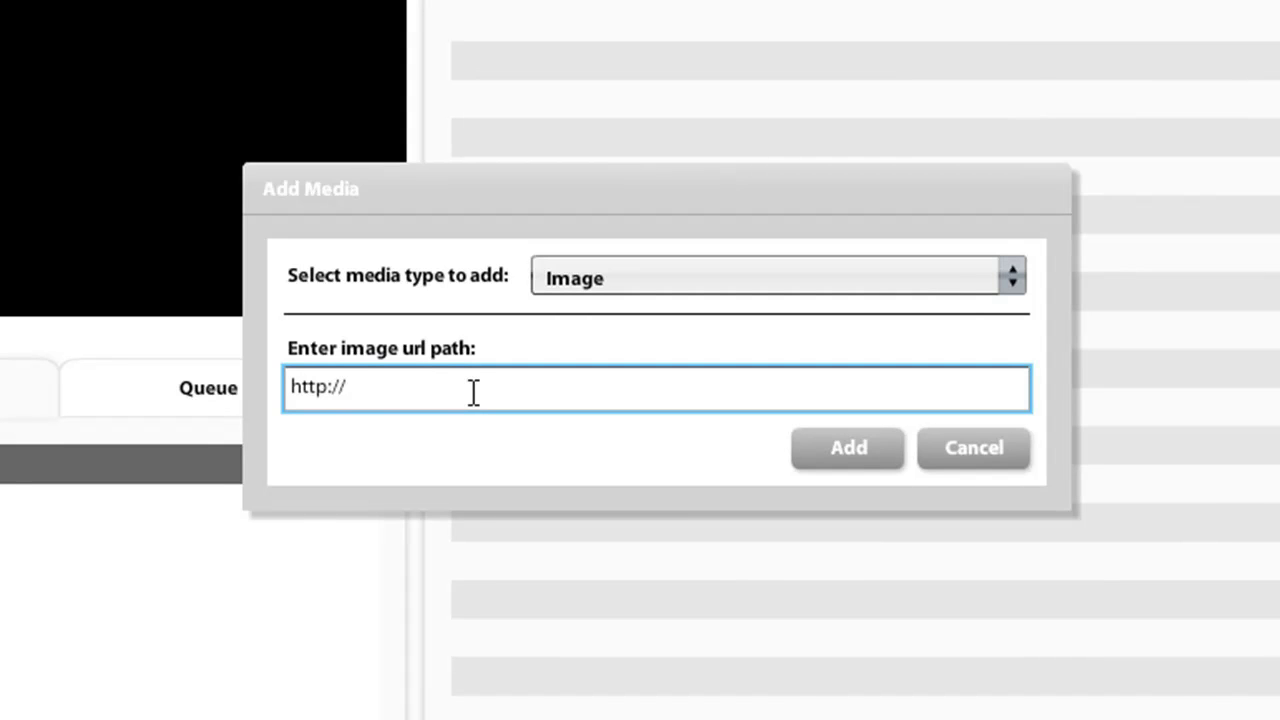
drag(474, 391, 280, 387)
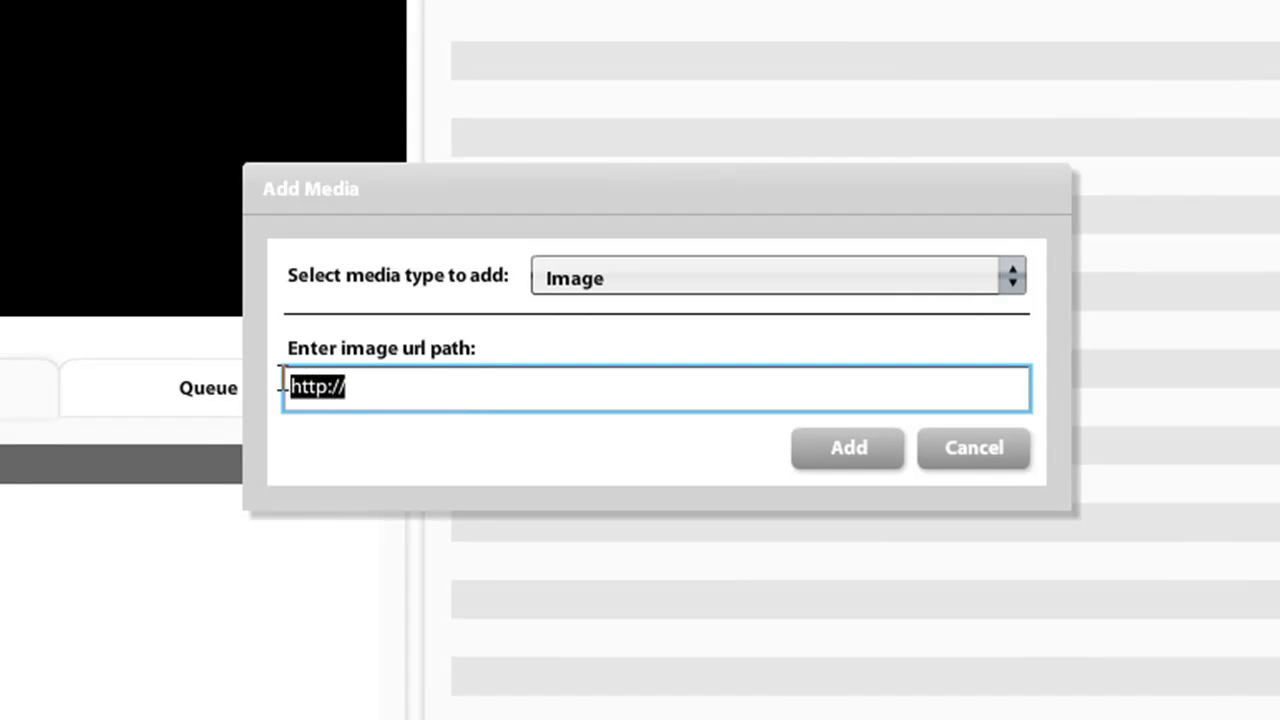
click(355, 391)
drag(374, 389, 284, 387)
click(925, 280)
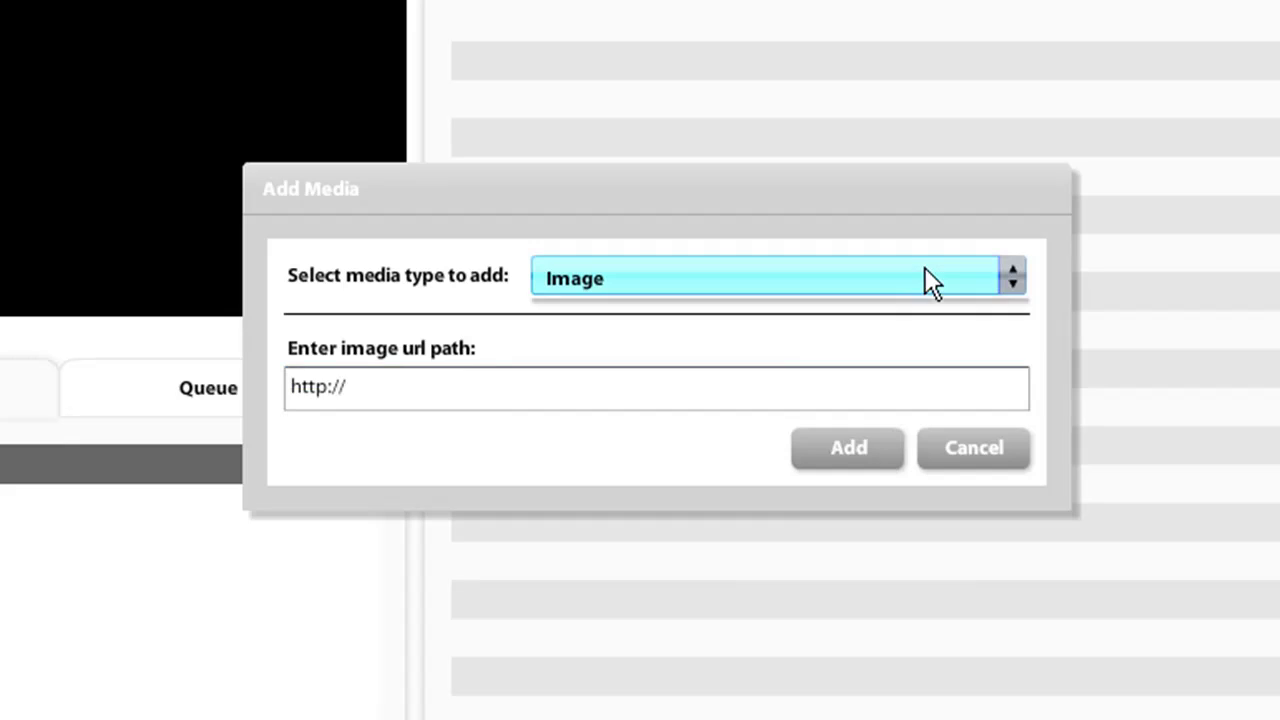
click(858, 388)
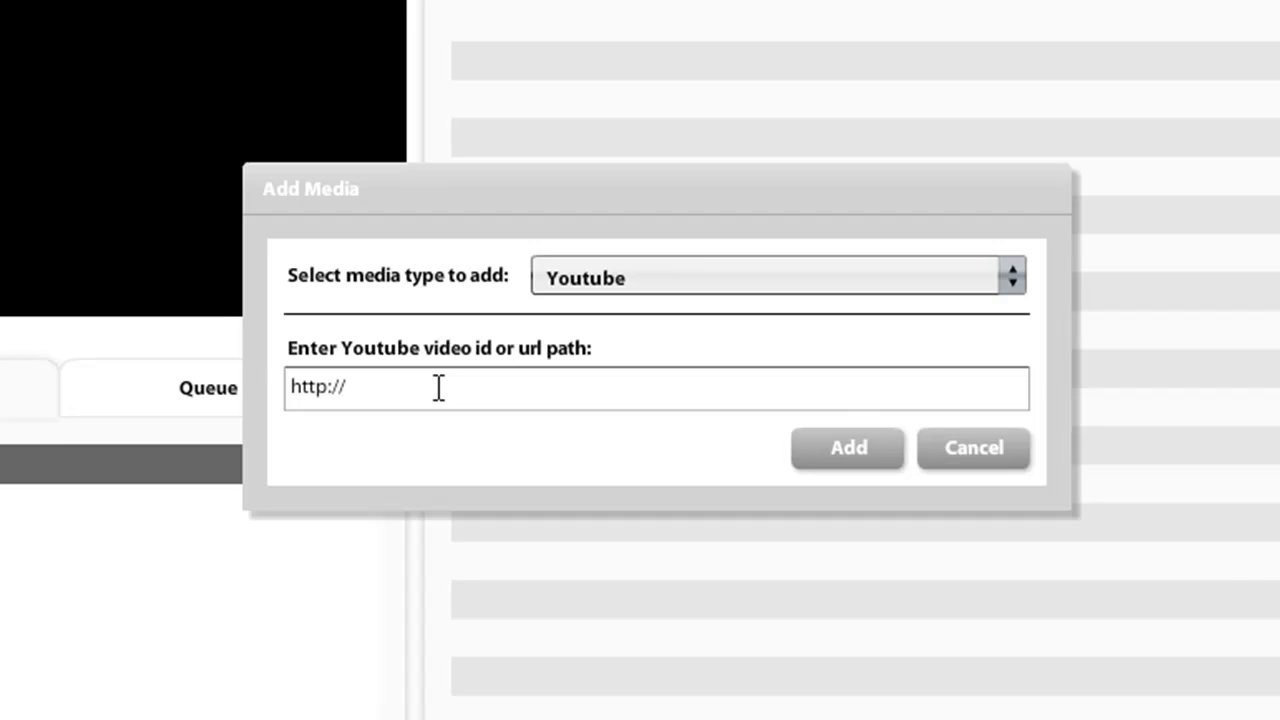
drag(409, 390, 288, 386)
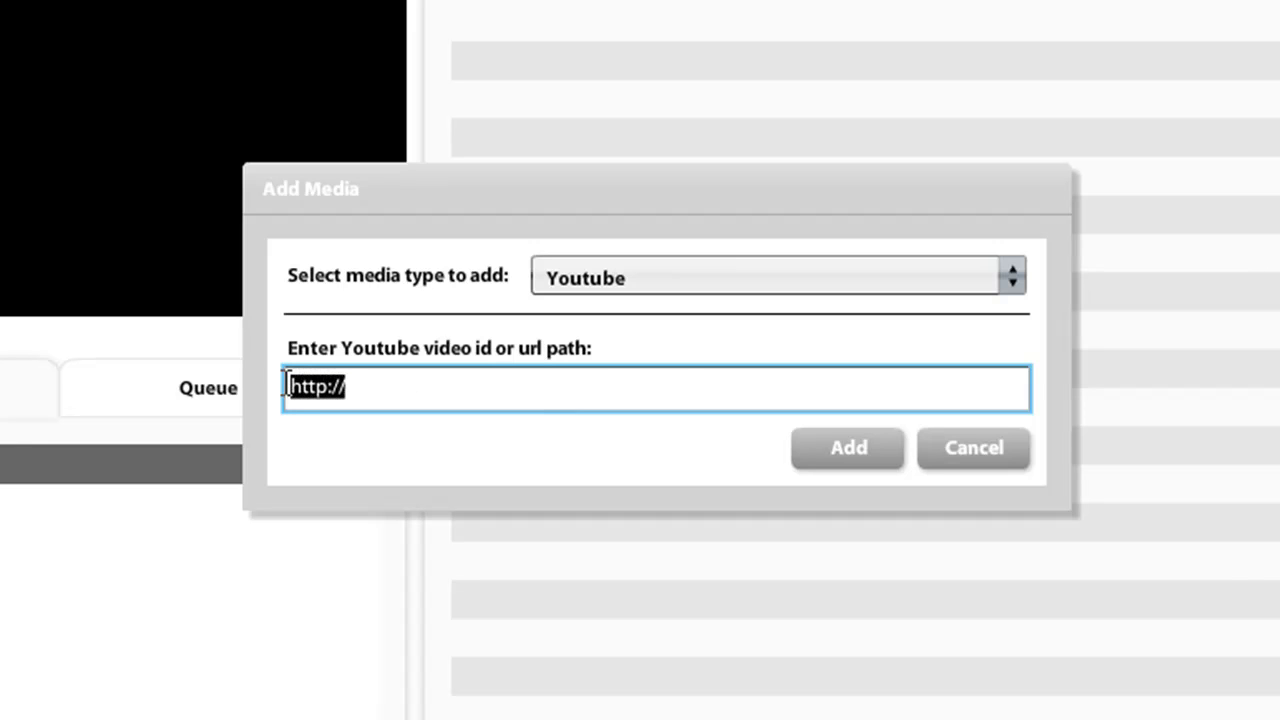
click(785, 292)
click(978, 450)
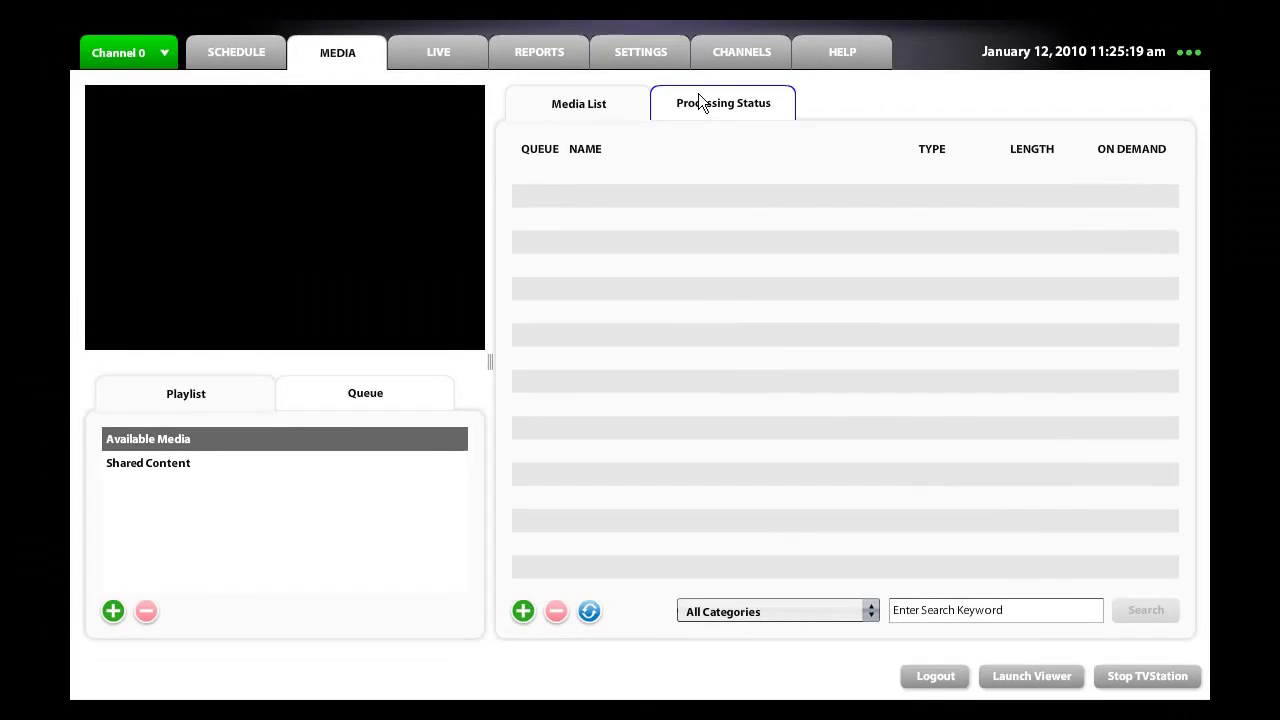
Check that the badDay 256K, 384K and 512K encodings have finished processing
click(726, 67)
click(1044, 144)
click(1042, 201)
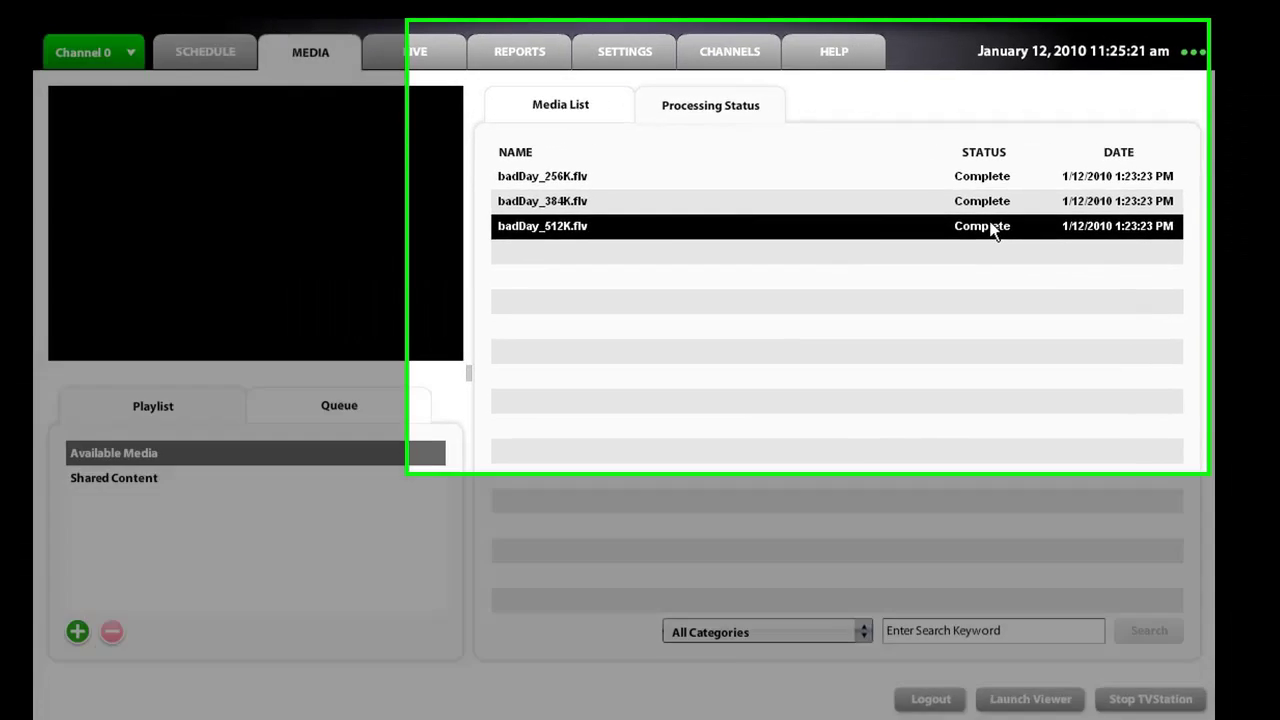
click(962, 180)
Refresh the Media List so badDay appears, and open it for editing
click(578, 107)
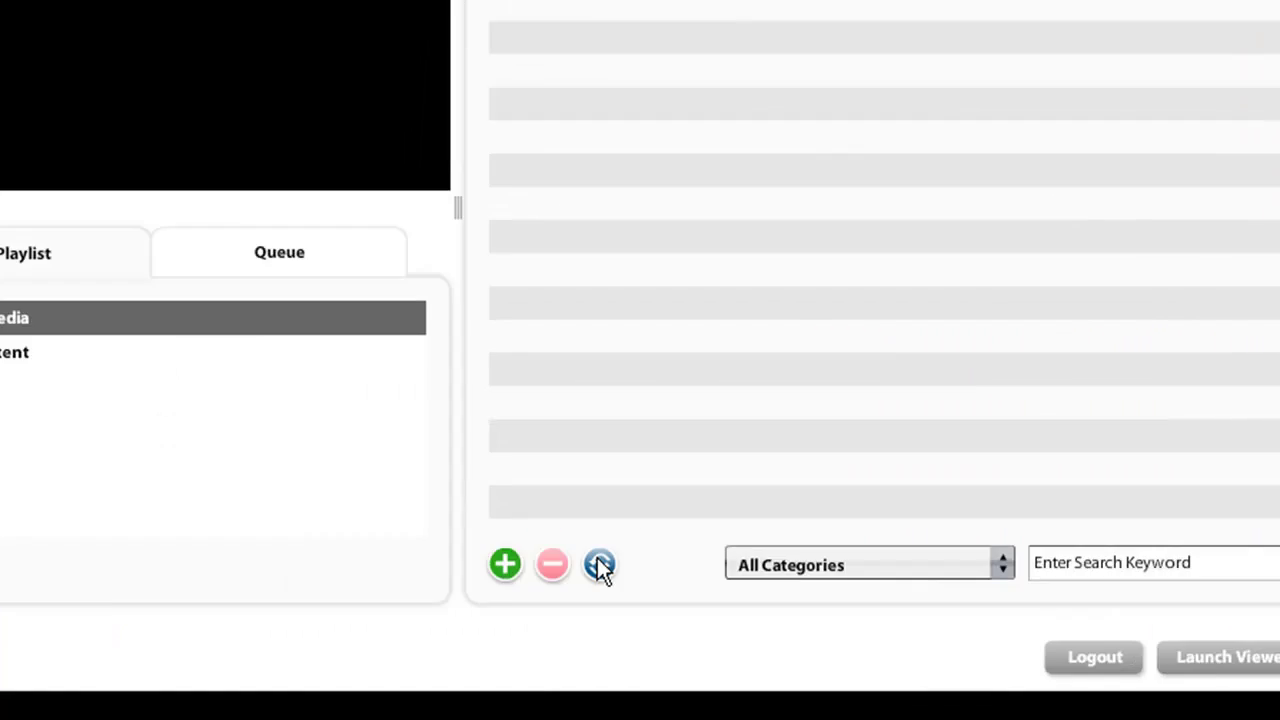
click(683, 176)
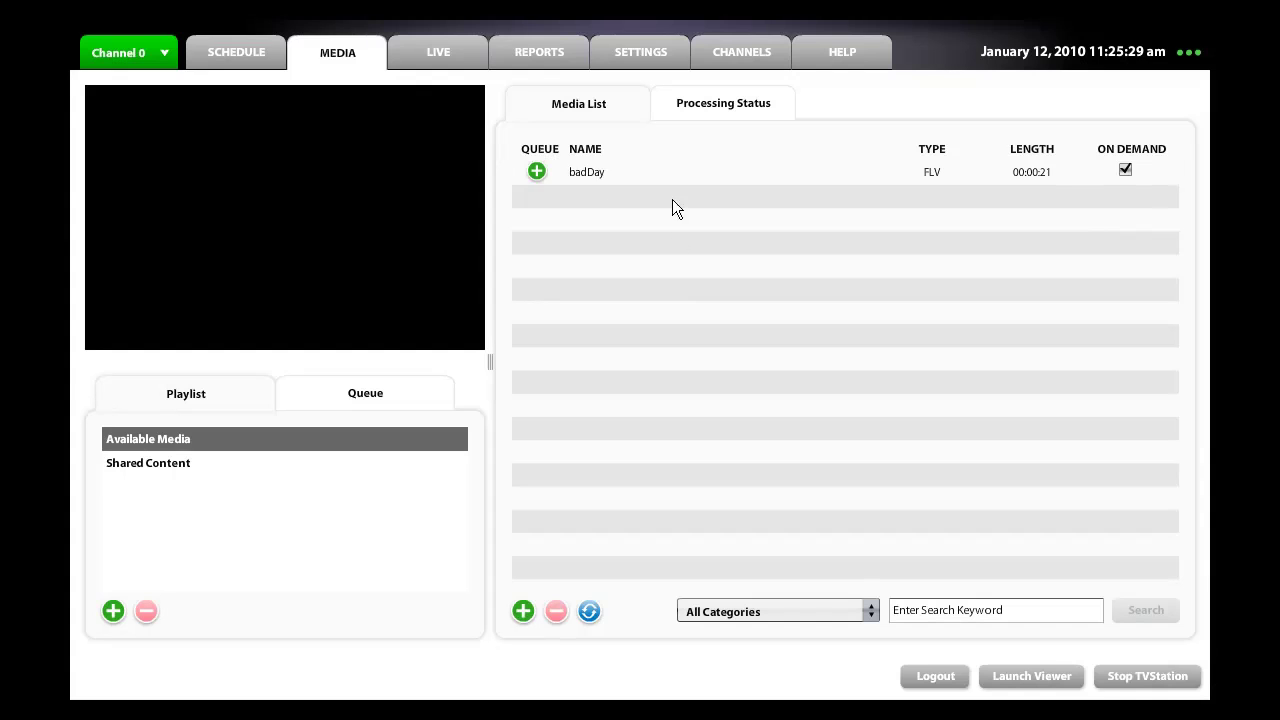
double_click(592, 176)
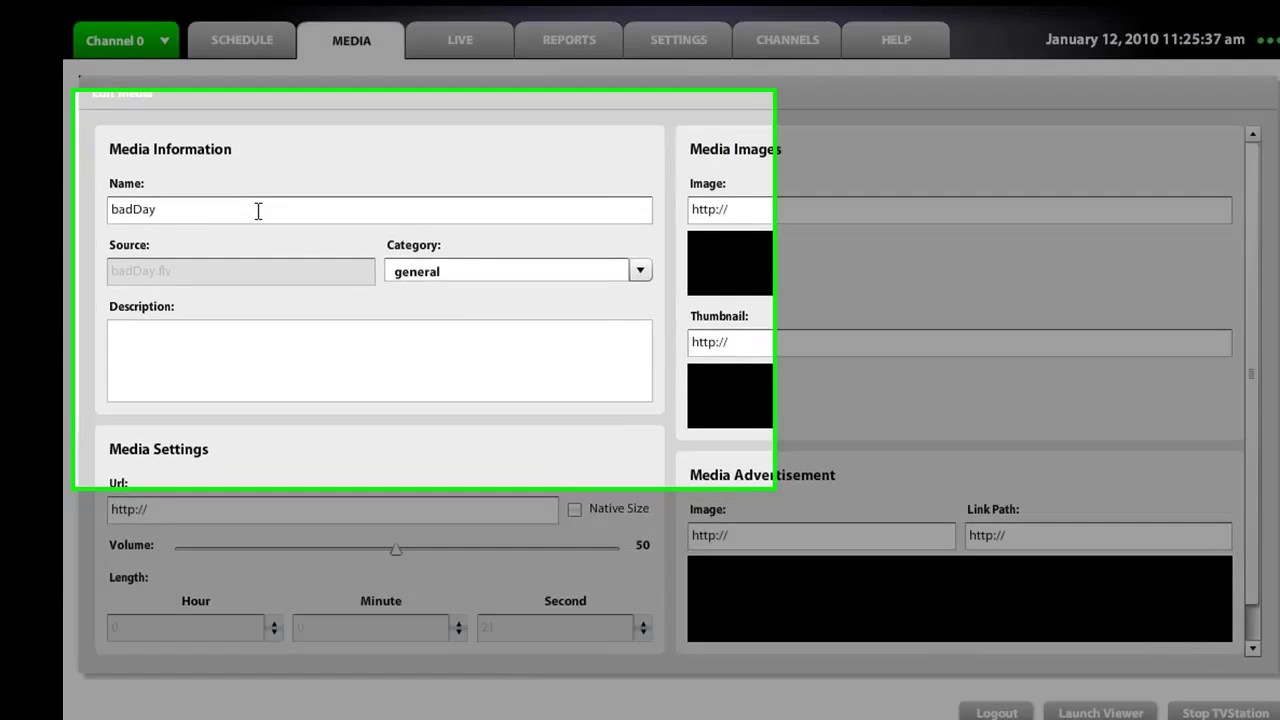
Review badDay's Name, Category, Description, Url and image fields, toggling Native Size on and off
click(176, 214)
drag(184, 222, 5, 210)
key(Right)
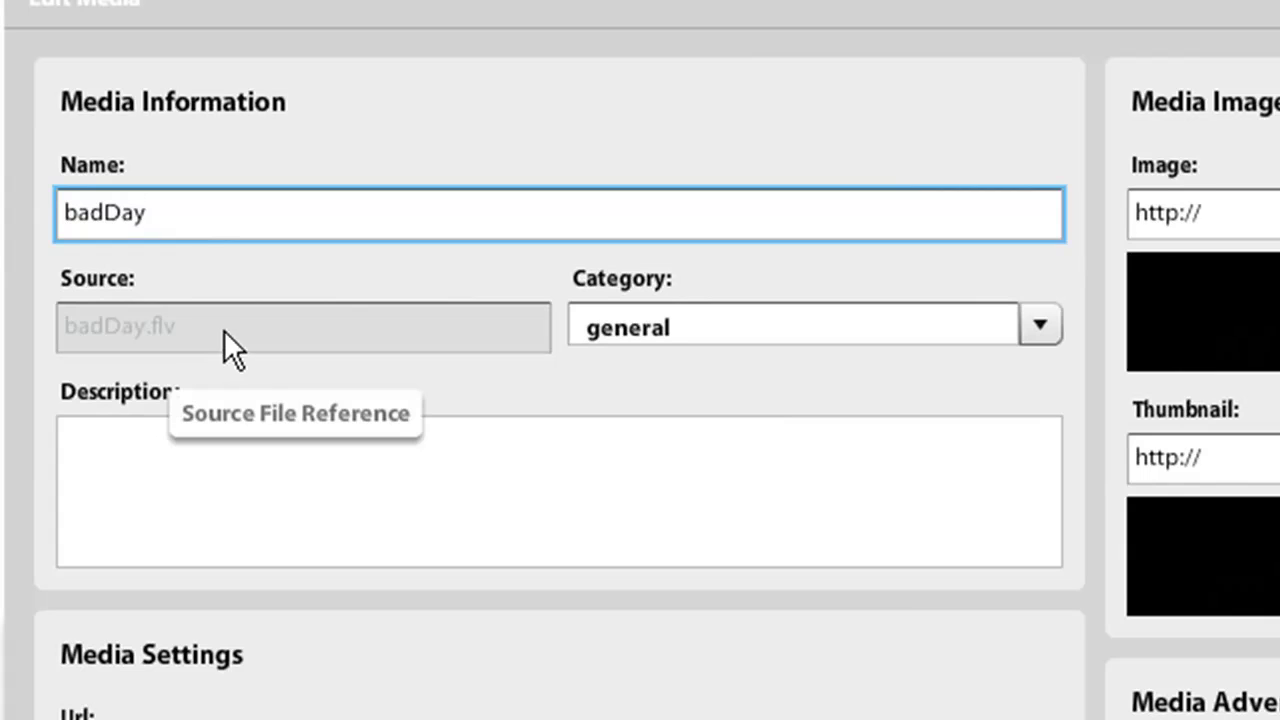
click(640, 327)
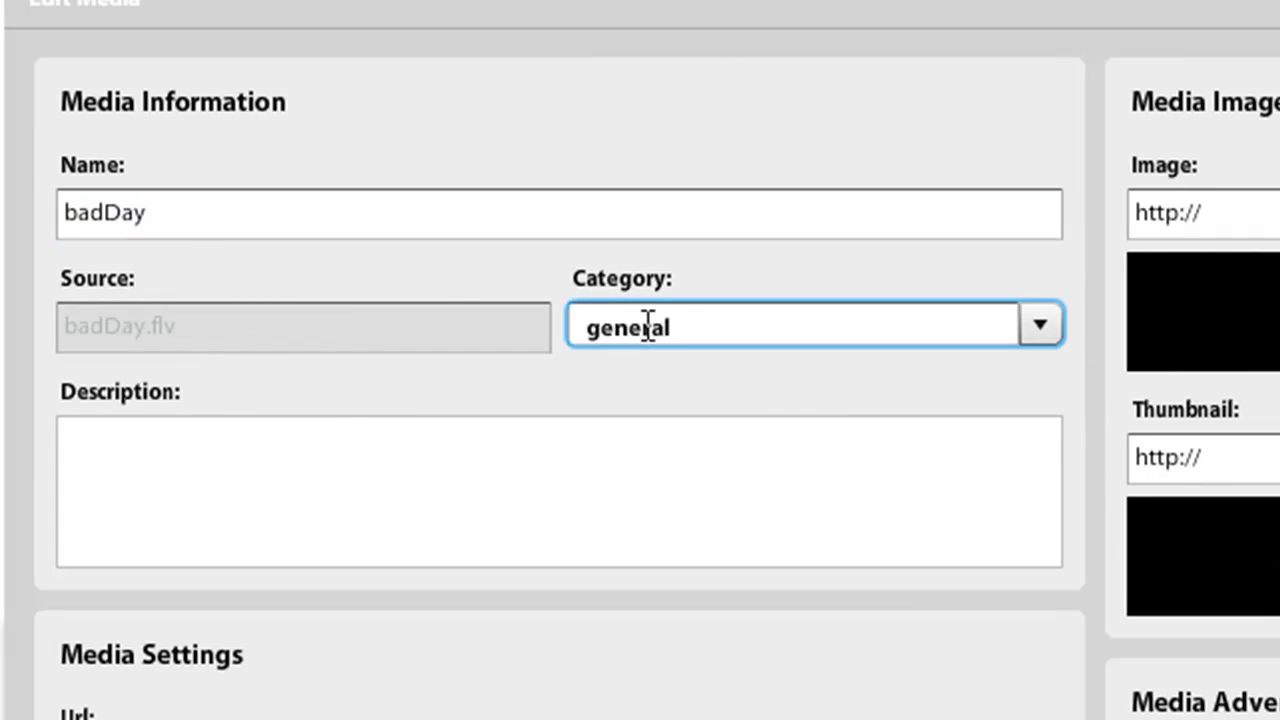
click(375, 487)
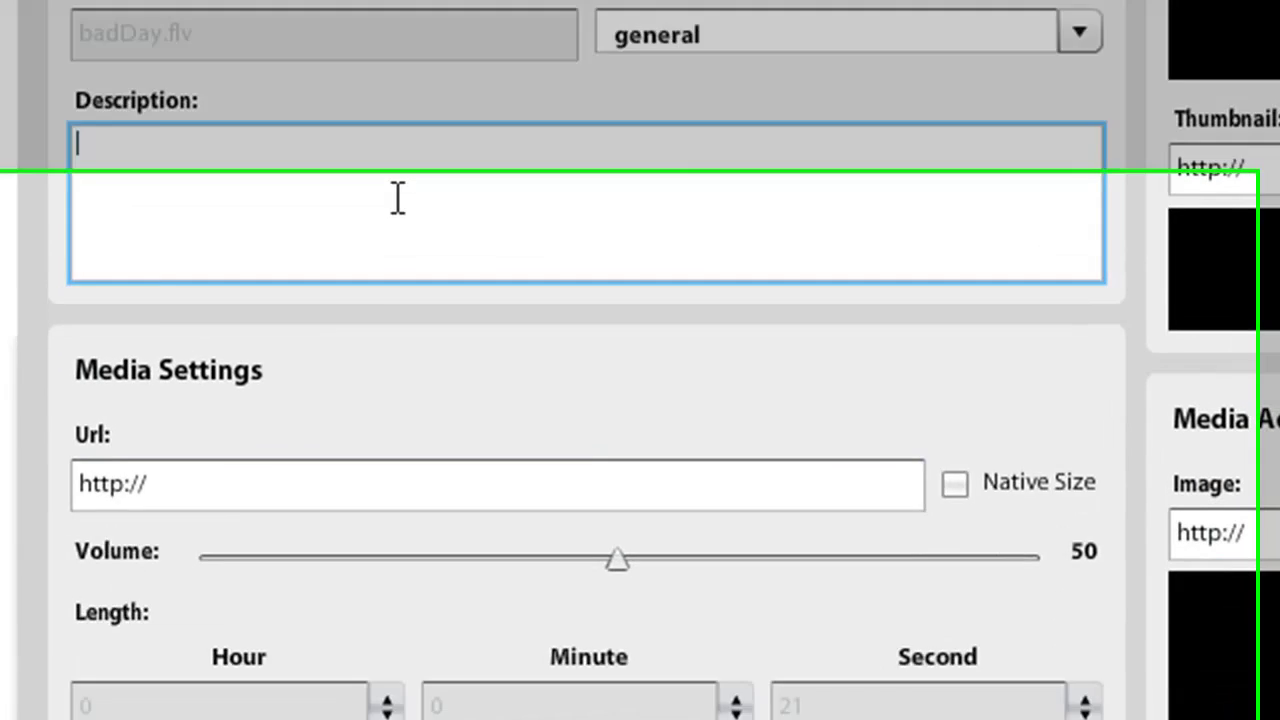
click(280, 318)
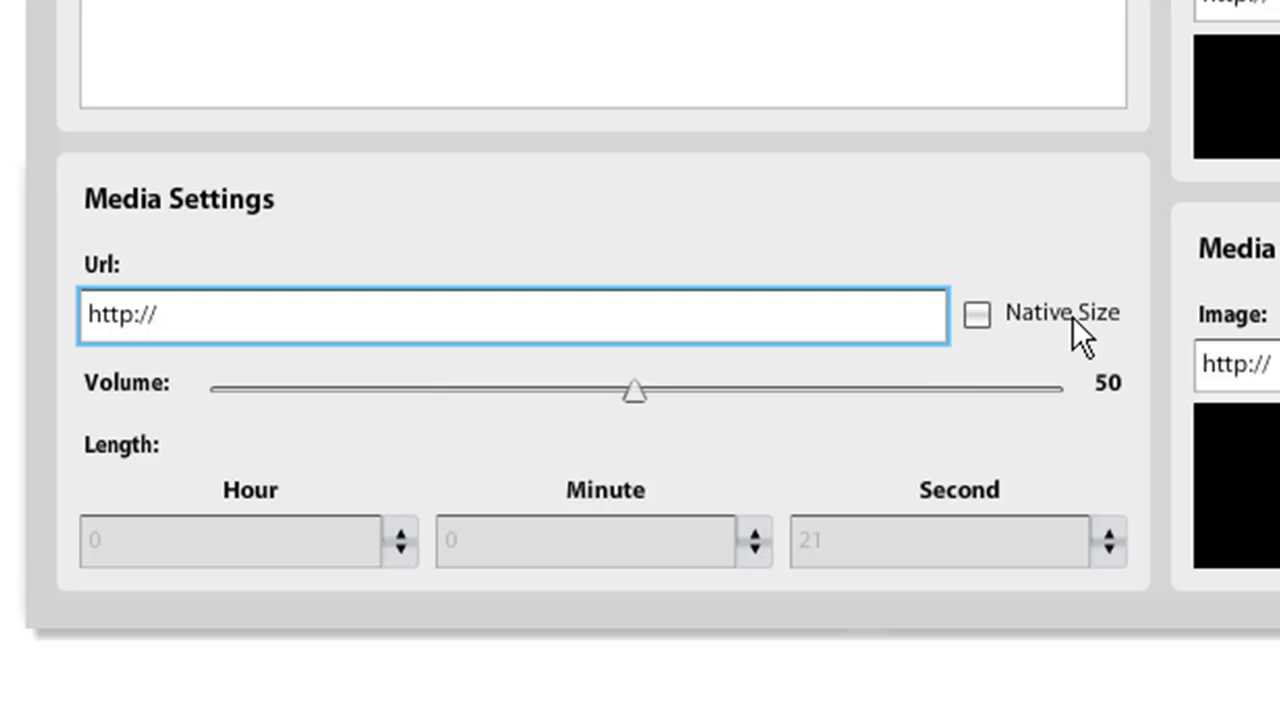
click(975, 317)
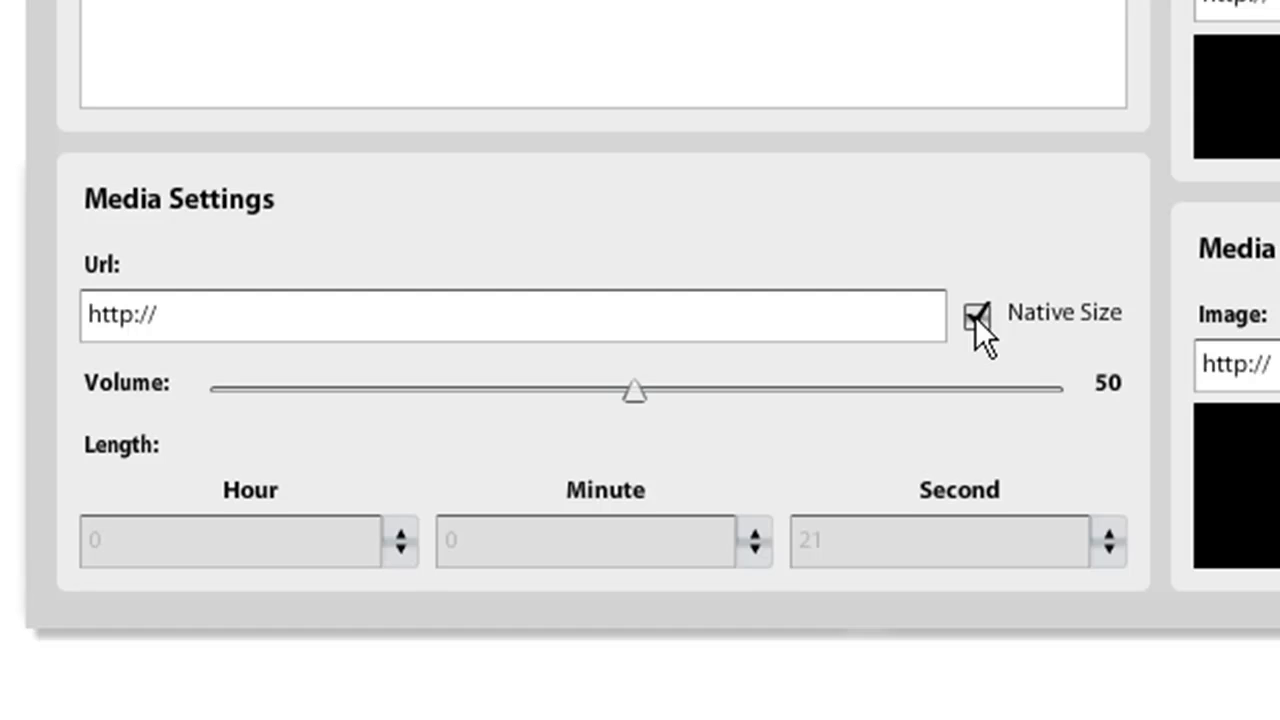
click(975, 316)
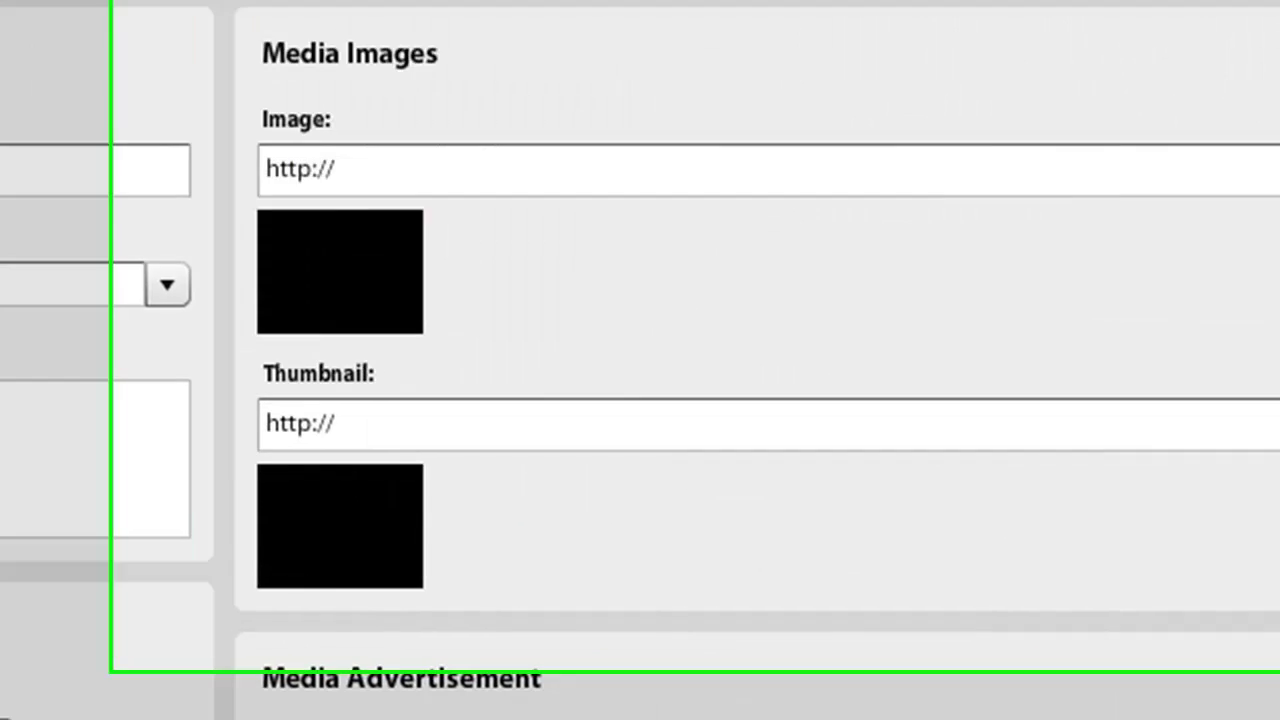
click(265, 218)
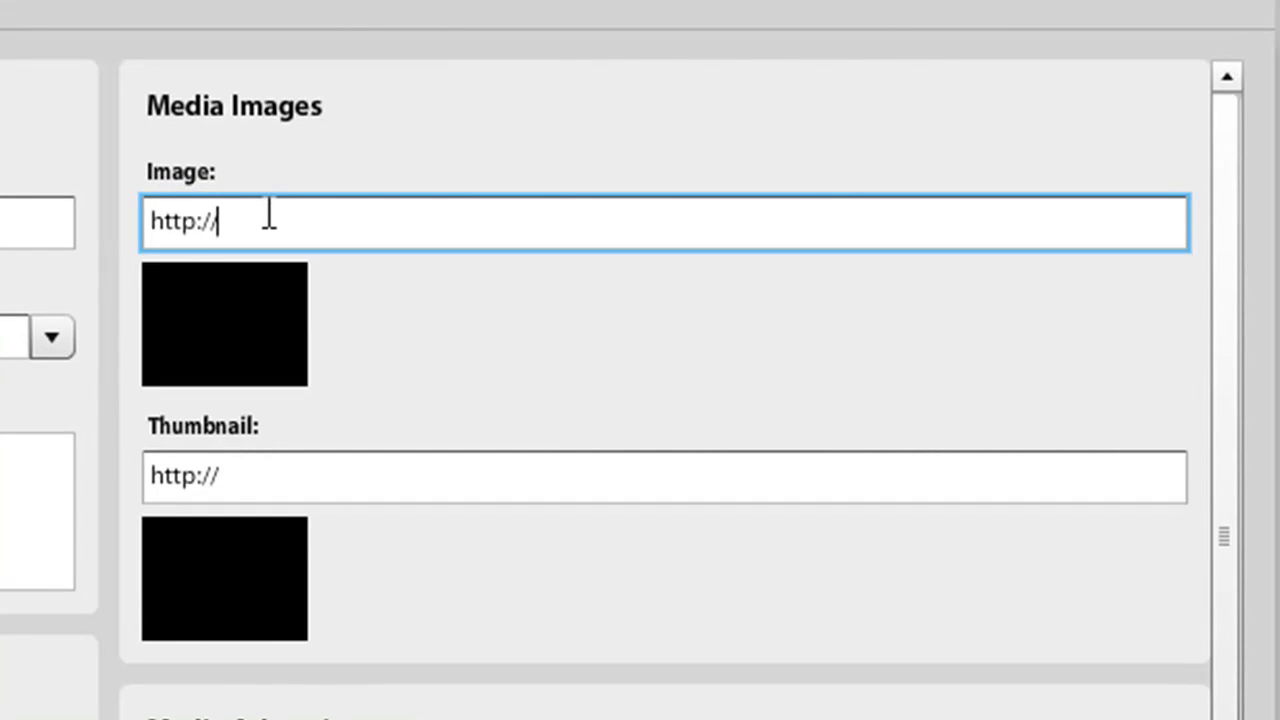
double_click(279, 213)
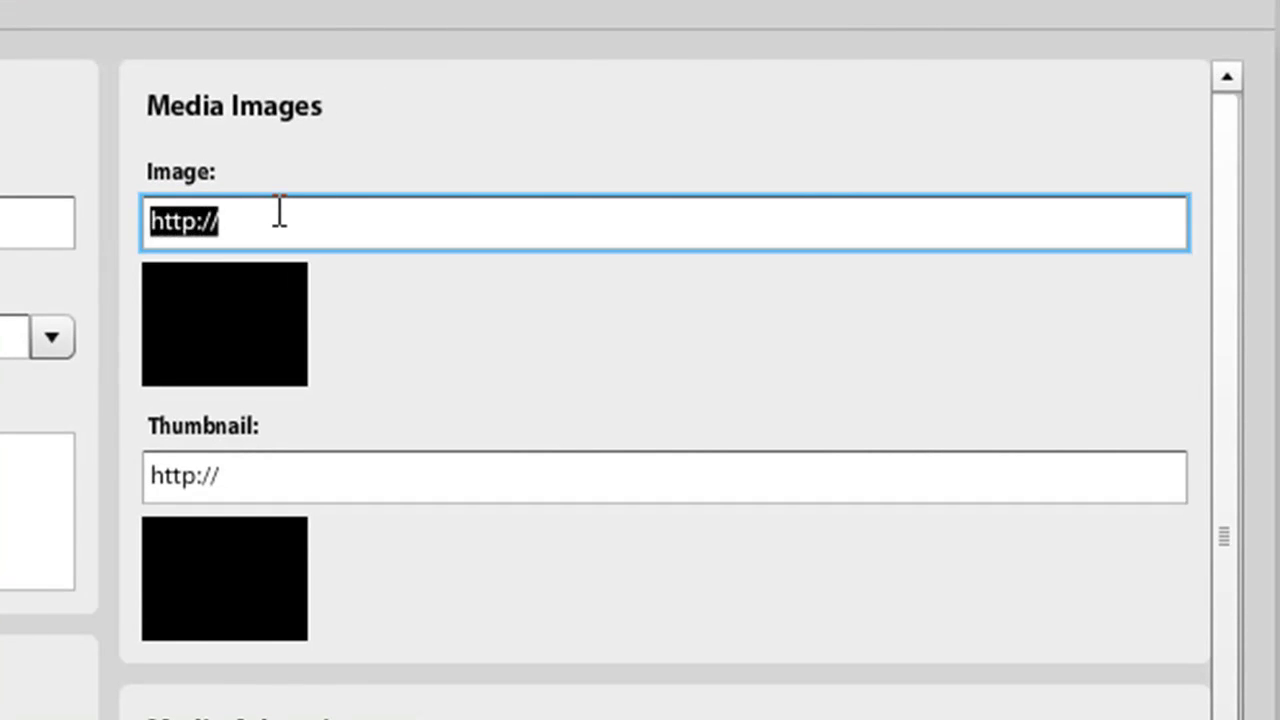
click(277, 211)
click(374, 474)
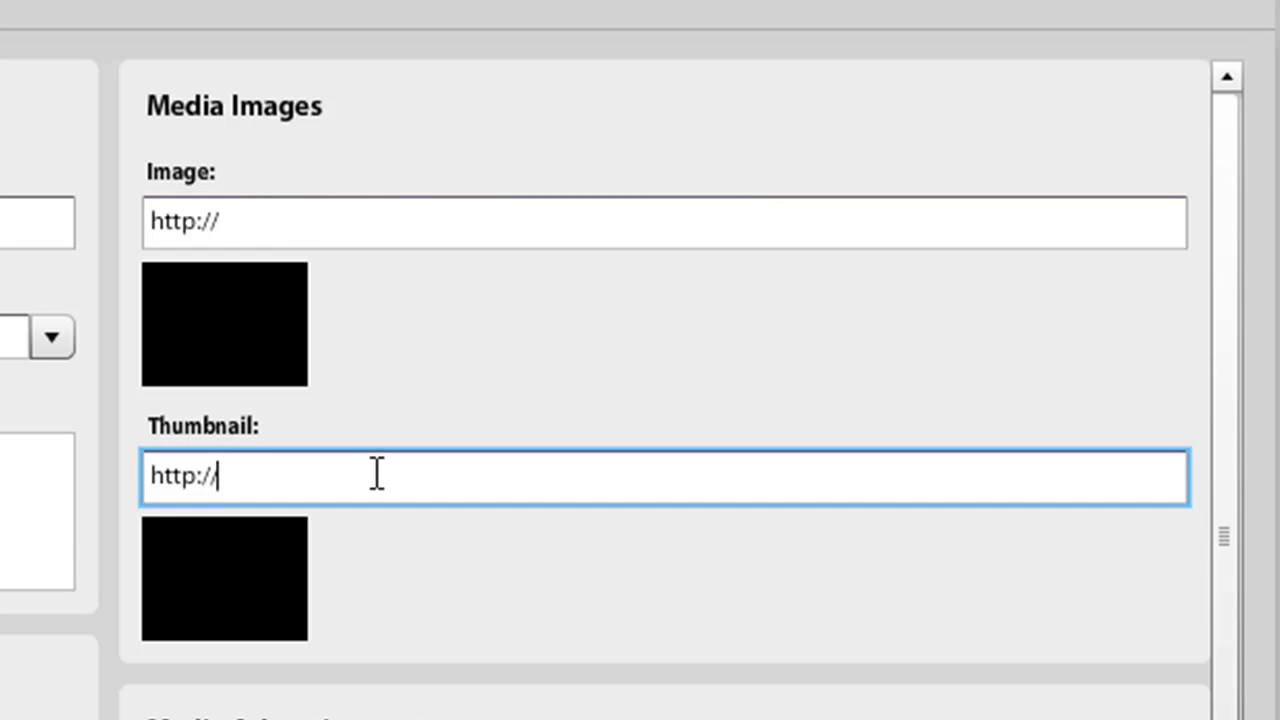
double_click(374, 474)
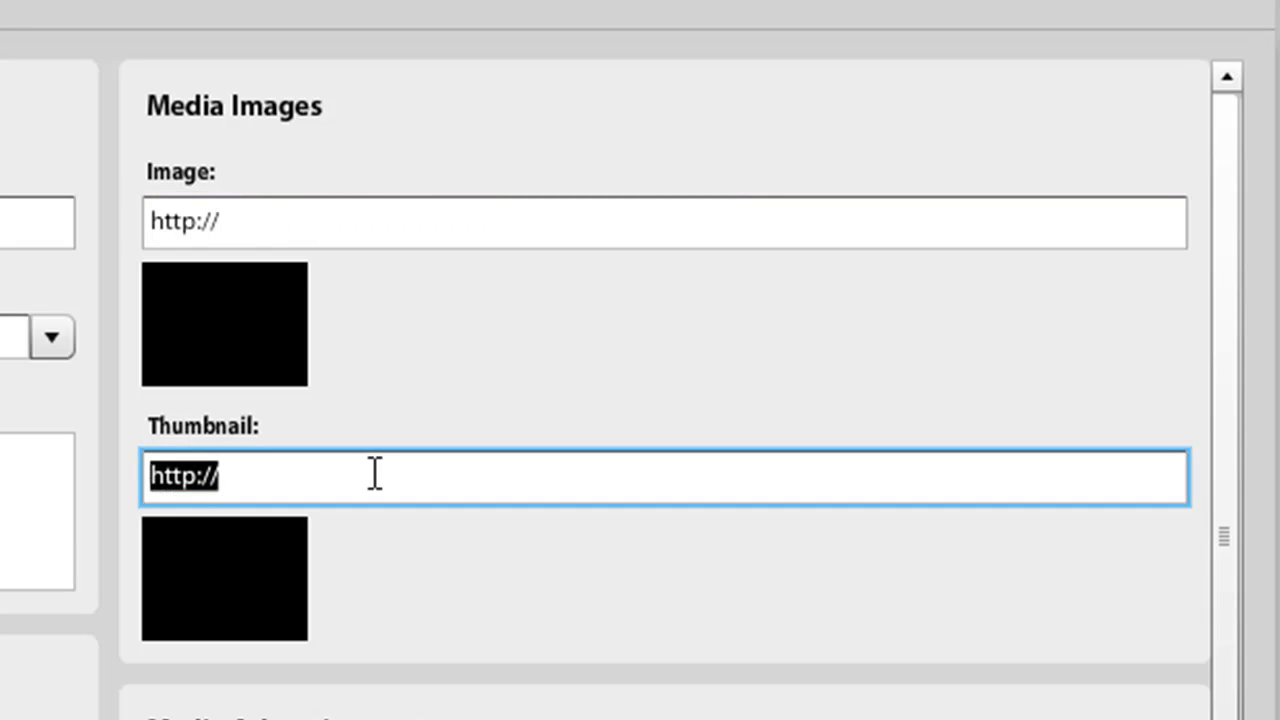
click(258, 475)
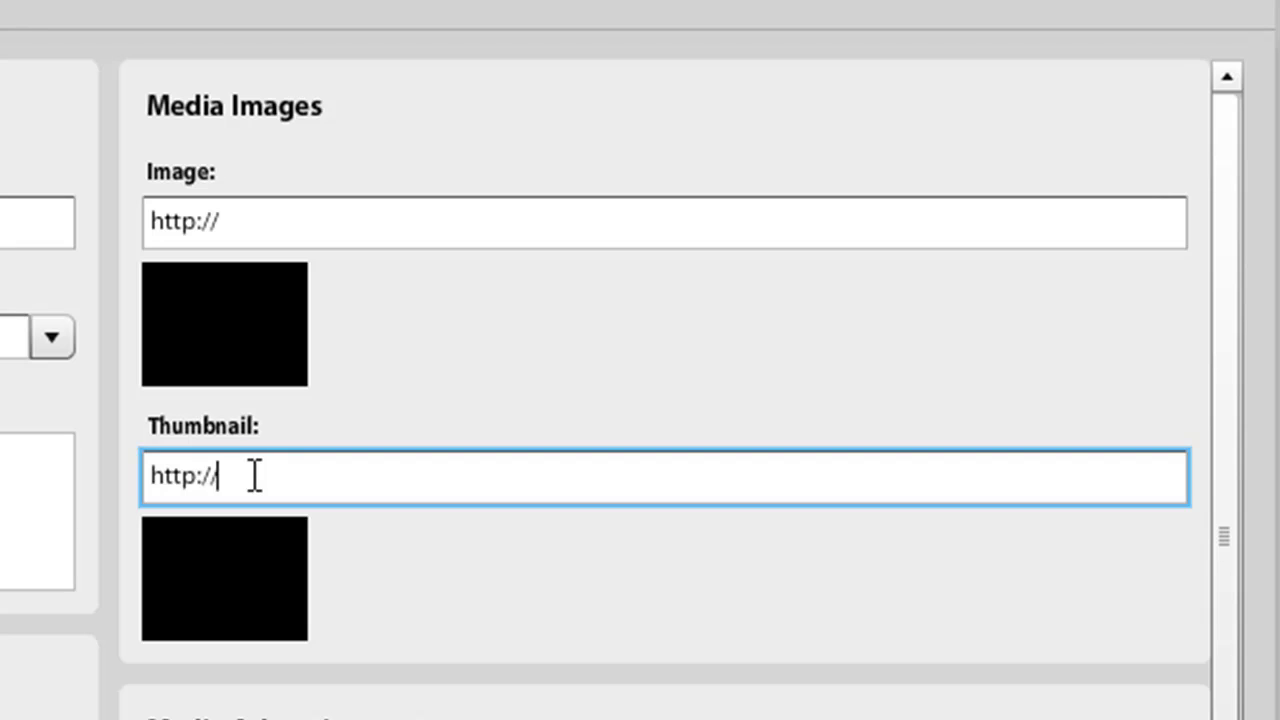
drag(238, 475, 150, 475)
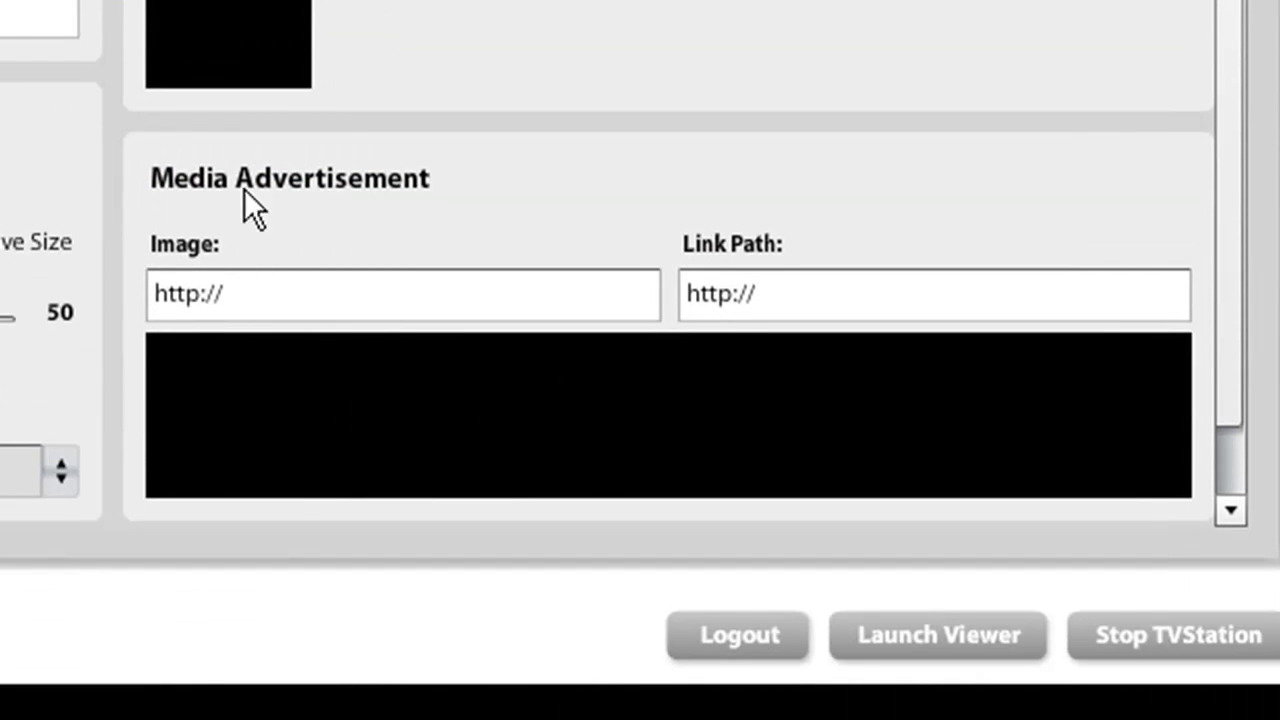
click(303, 289)
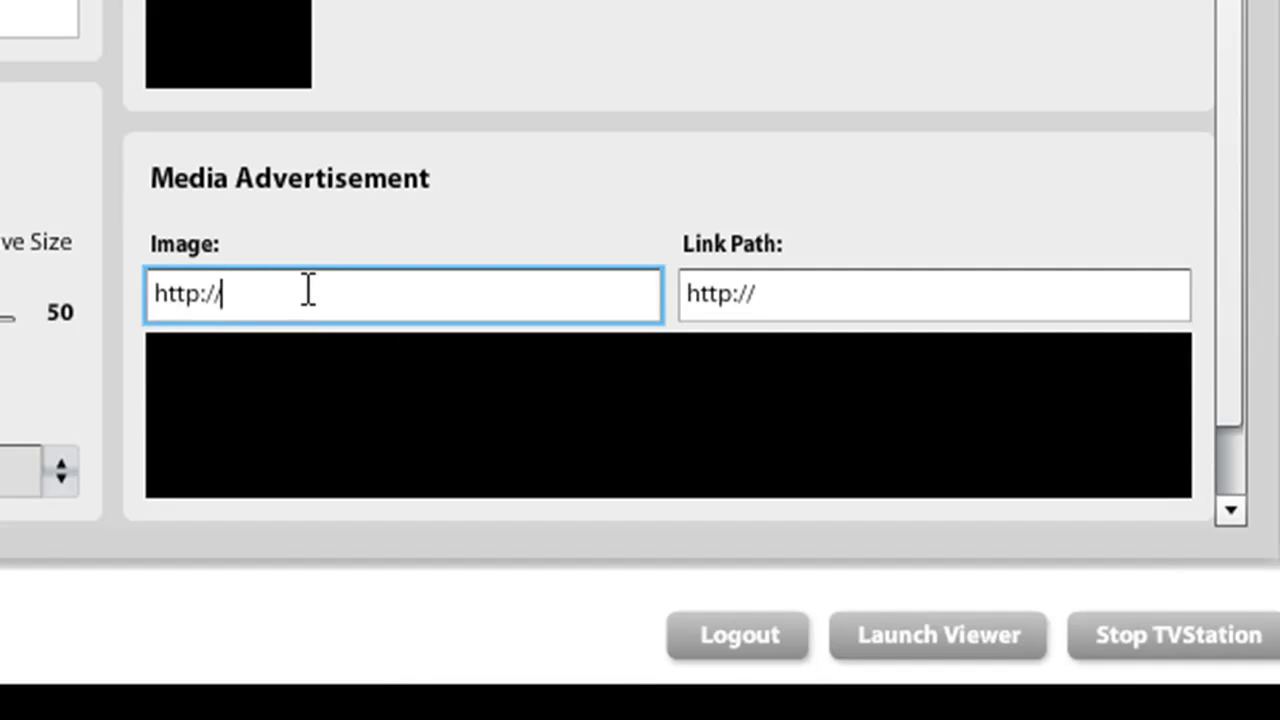
drag(229, 294, 152, 296)
click(240, 294)
scroll(1220, 23, down, 2)
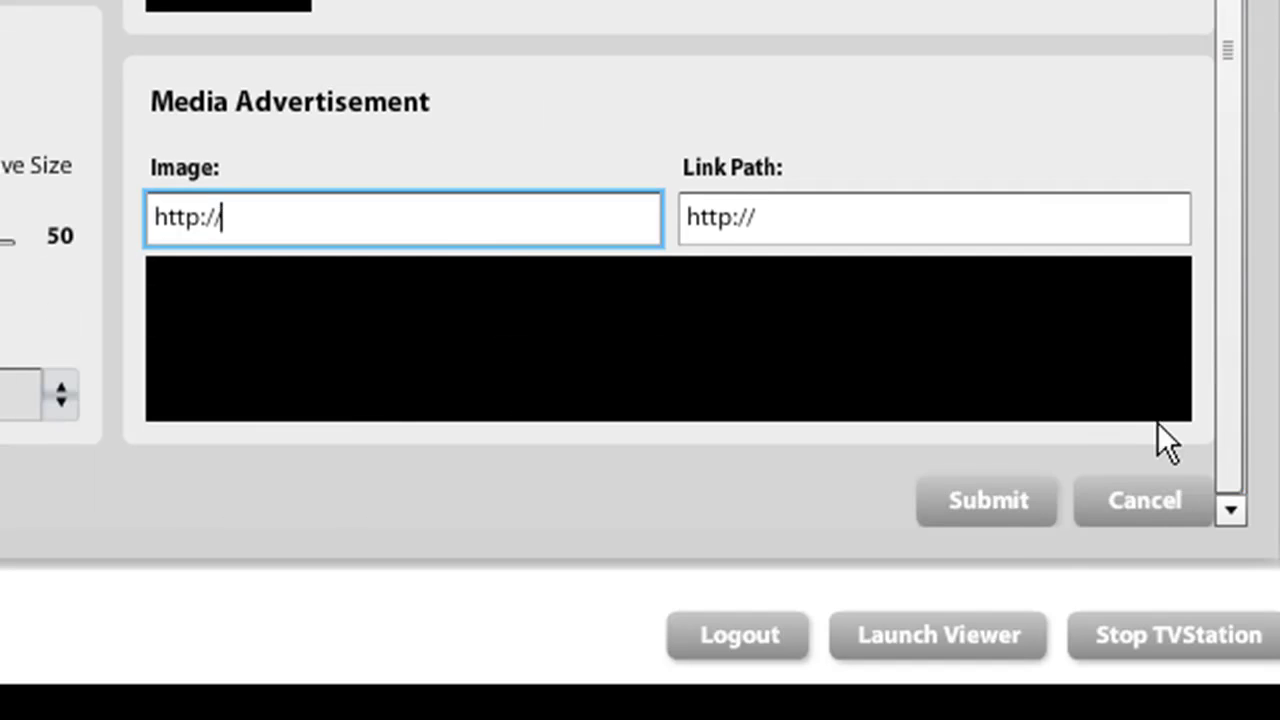
Cancel the Edit Media form and toggle badDay's On Demand box off and back on
click(1131, 502)
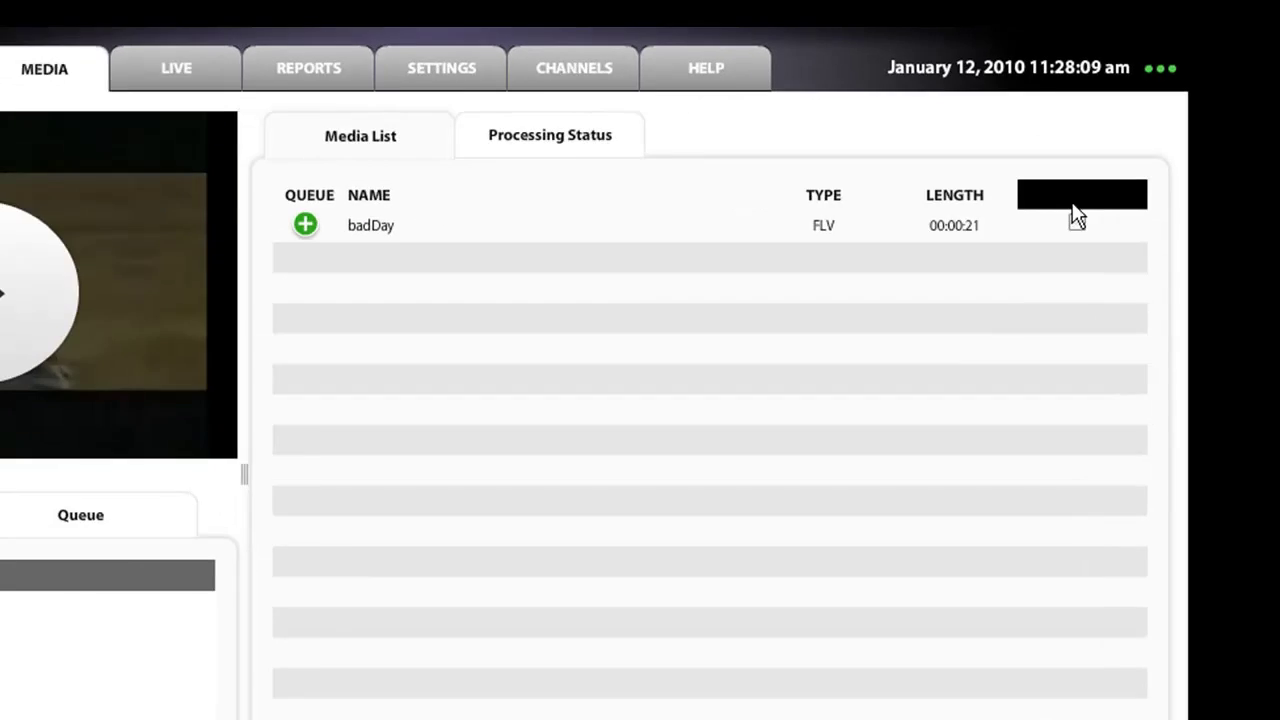
click(1071, 218)
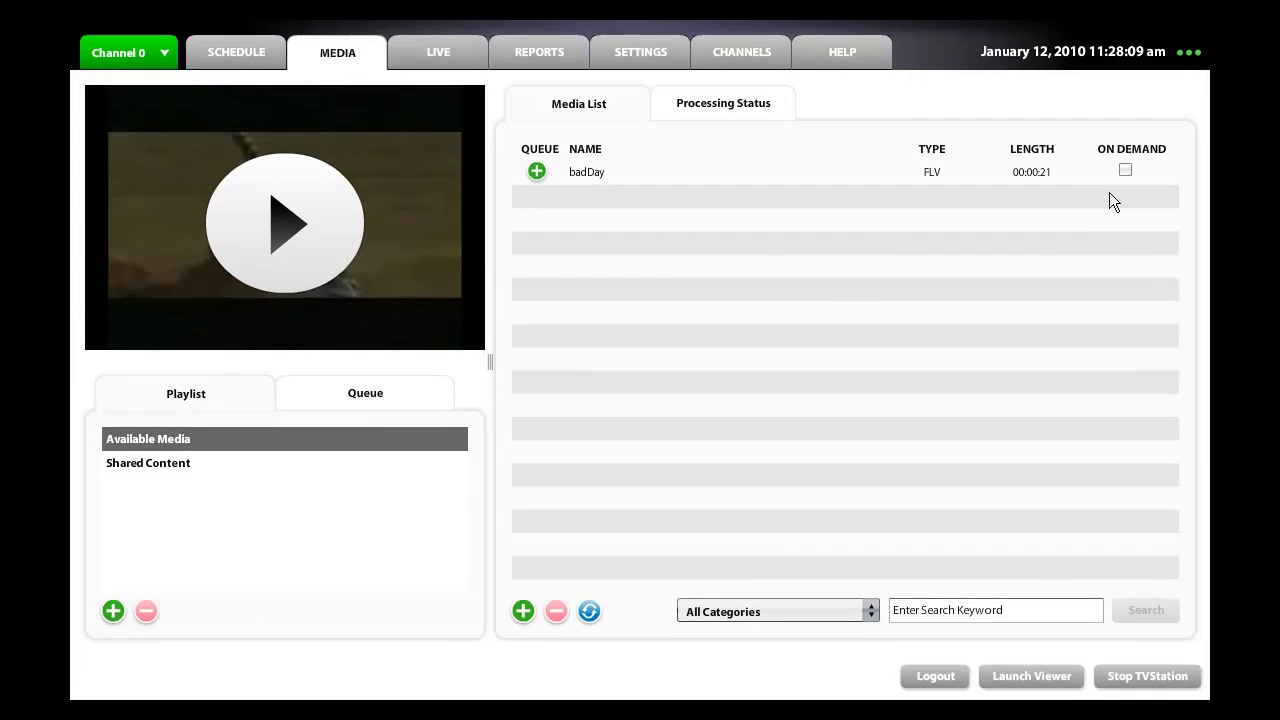
click(1127, 171)
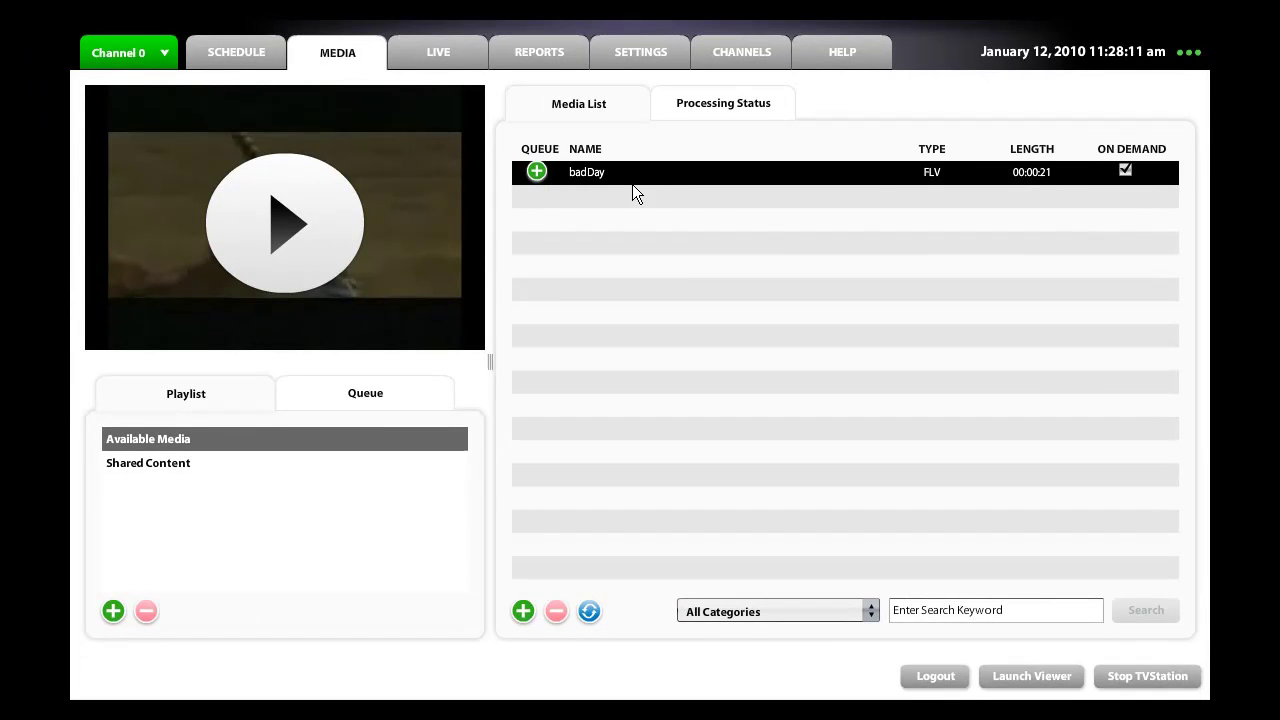